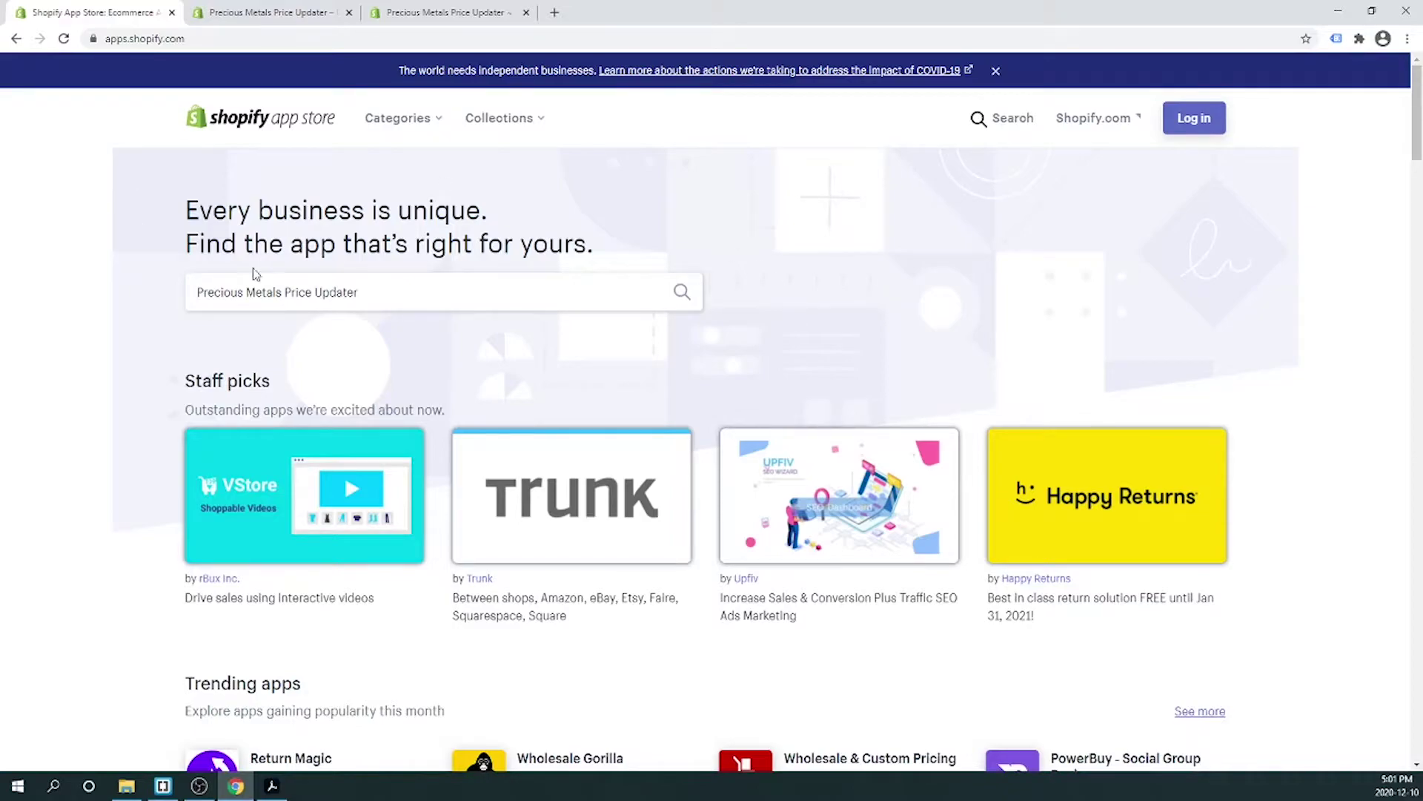
Step: Find the Precious Metals Price Updater listing and bring up its store admin install page
left_click_drag(377, 294, 160, 287)
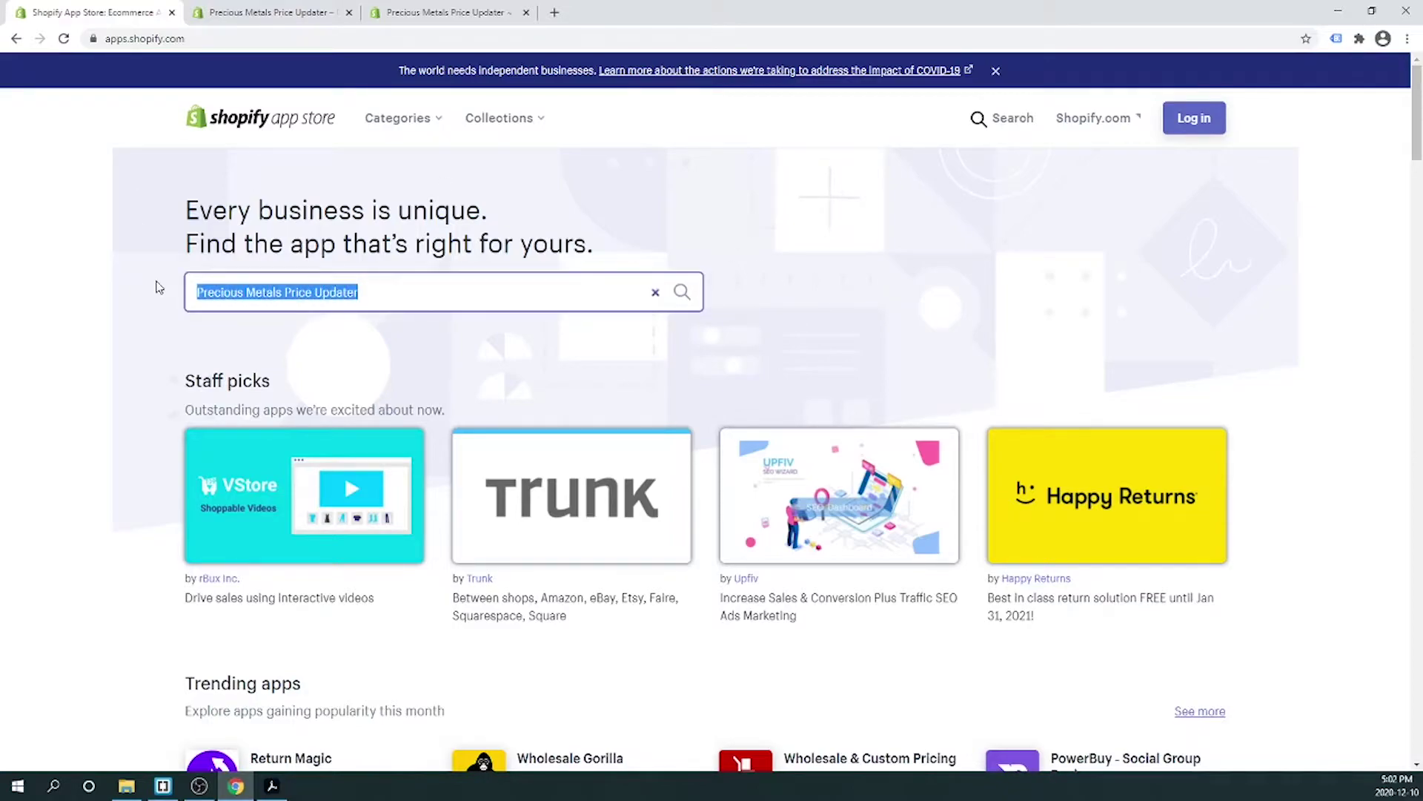
left_click(283, 15)
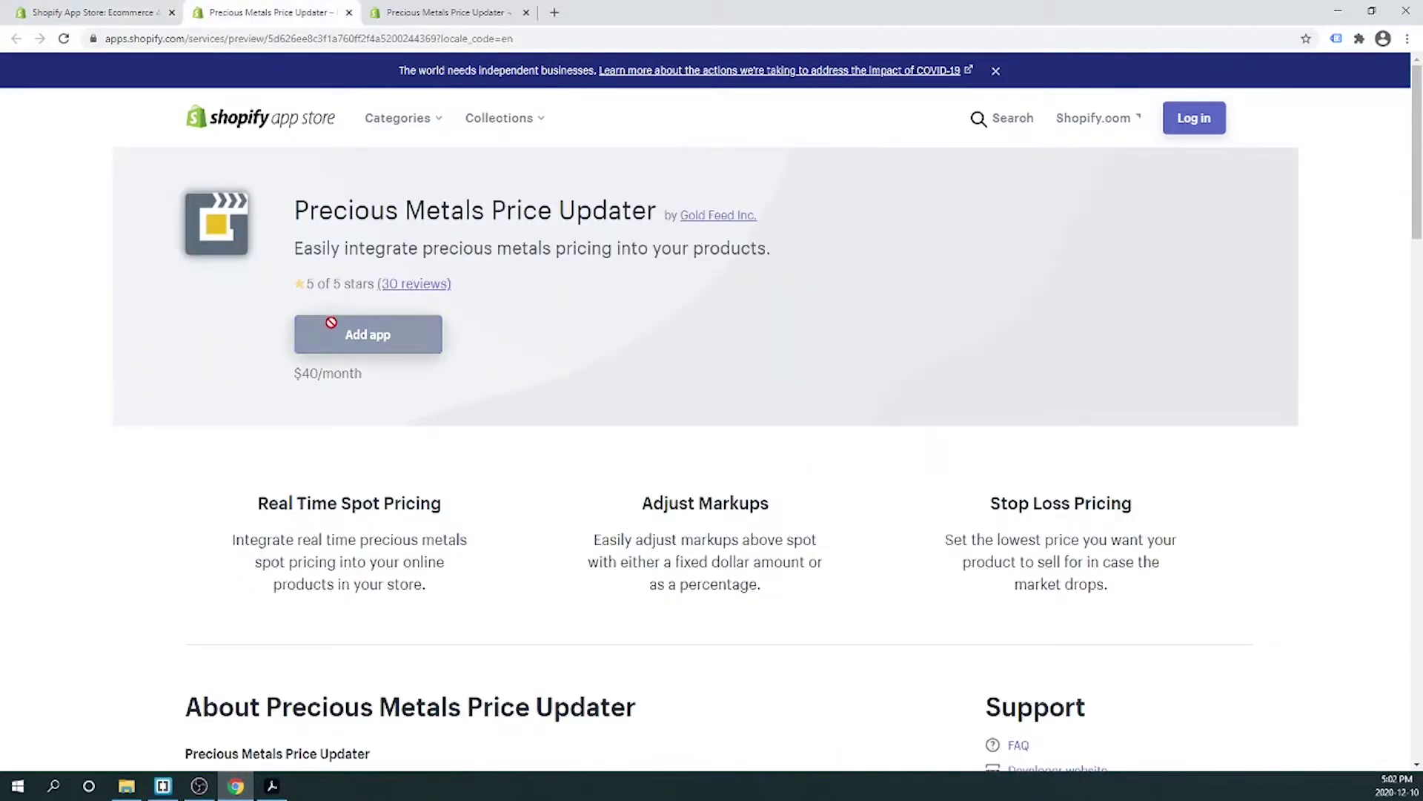
left_click(397, 9)
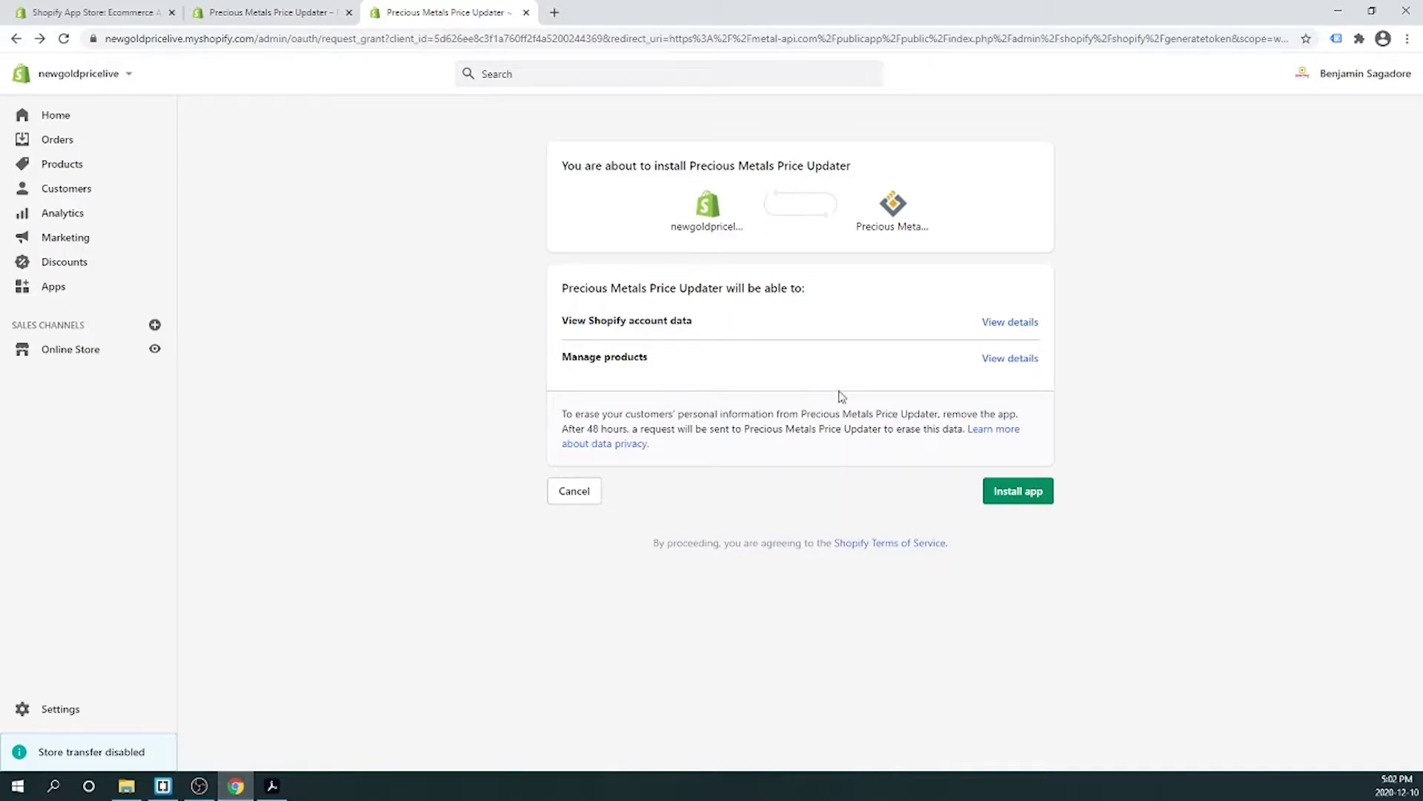
Step: Install Precious Metals Price Updater and approve its $40.00 USD every 30 days subscription
left_click(1028, 503)
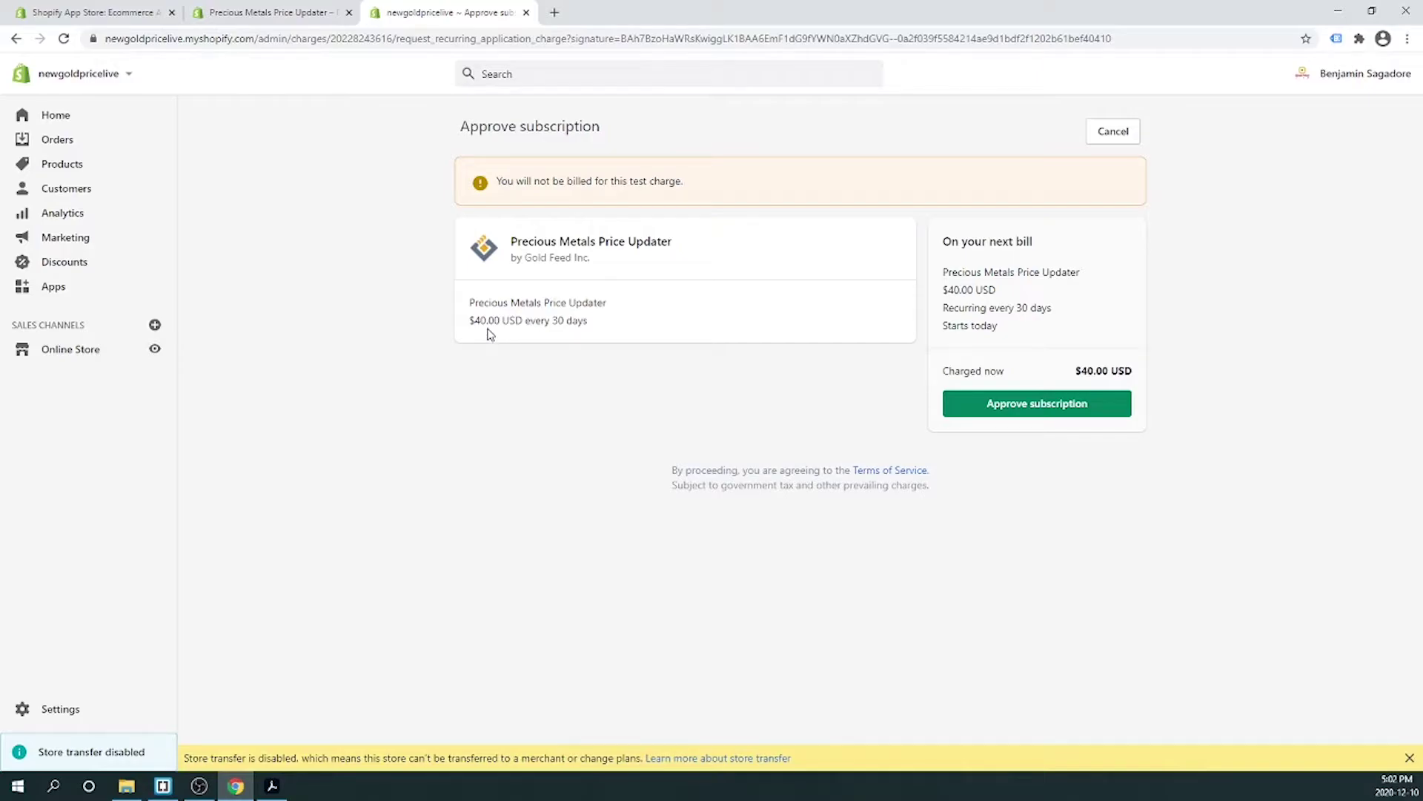
left_click(1030, 405)
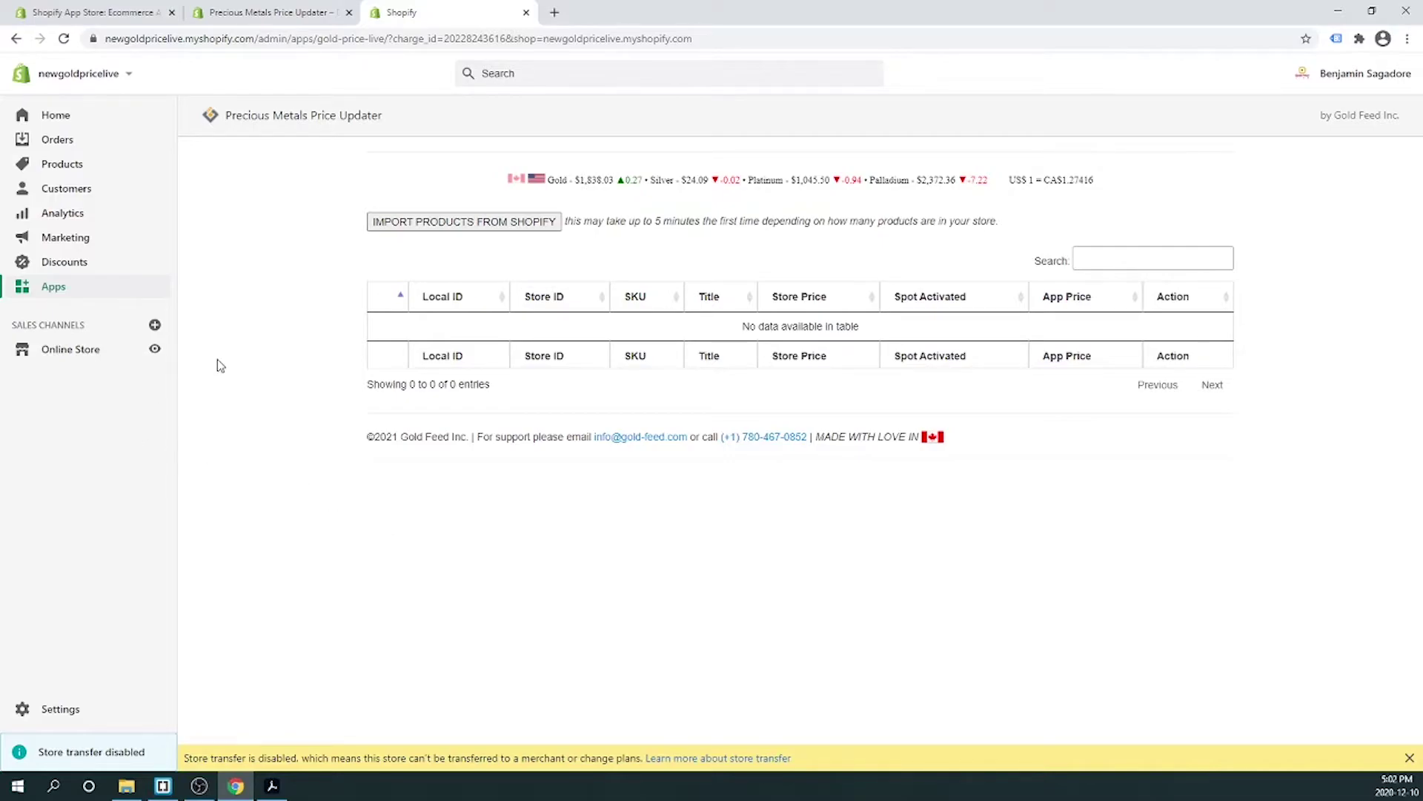
Step: Import the store's products, the 1 Ounce Gold and Silver Coins, into the app
left_click(479, 224)
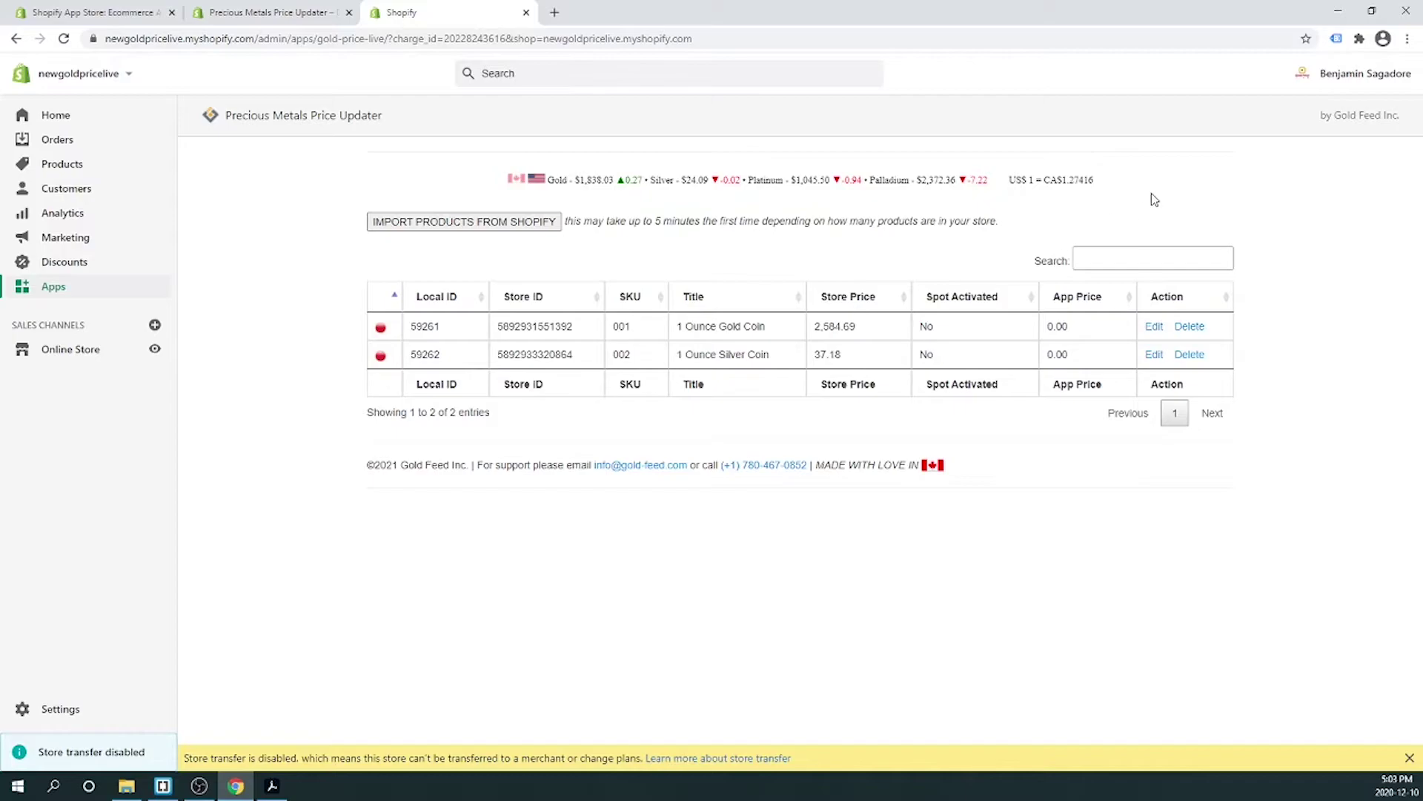
Step: Turn on live pricing for the 1 Ounce Gold Coin with a fixed dollar markup of 10
left_click(1154, 327)
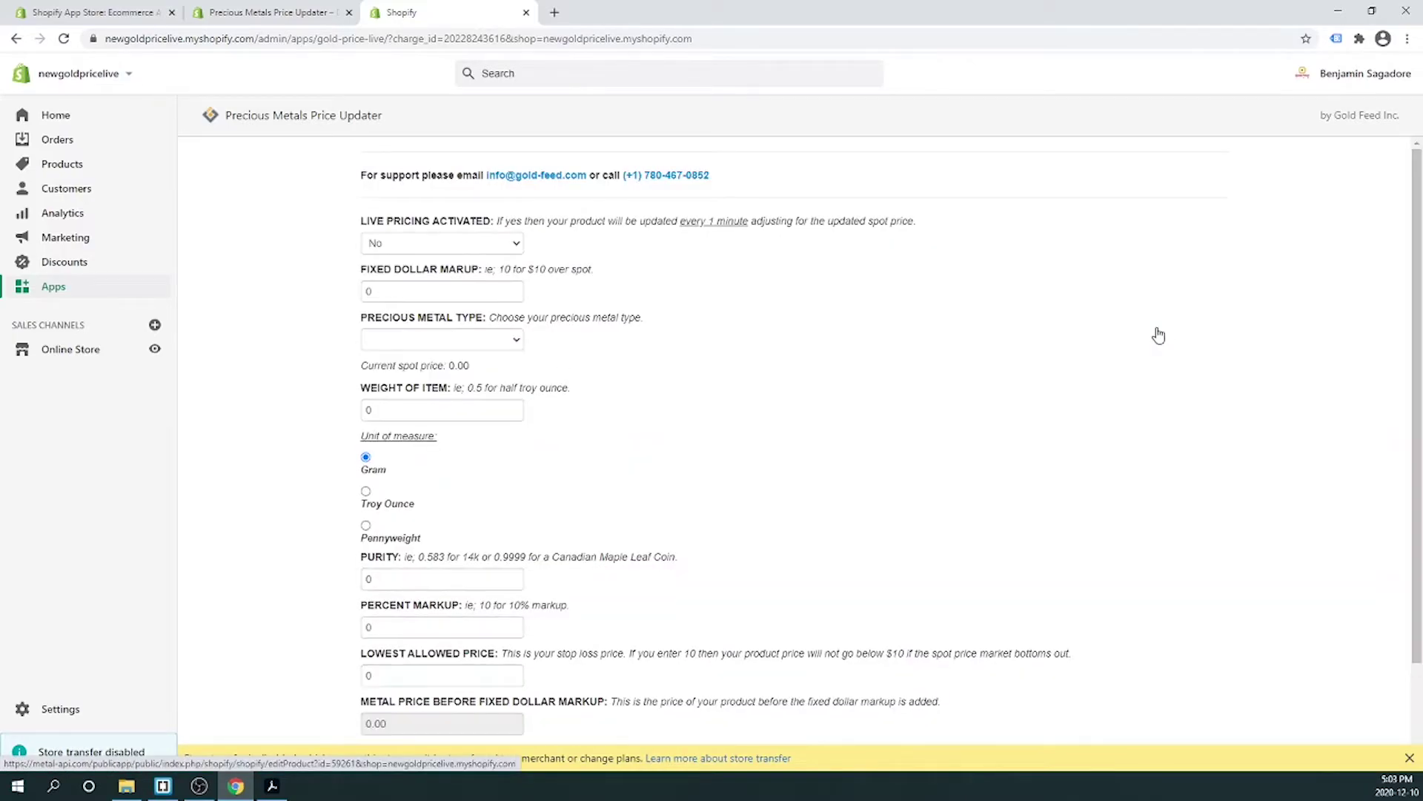
left_click(416, 244)
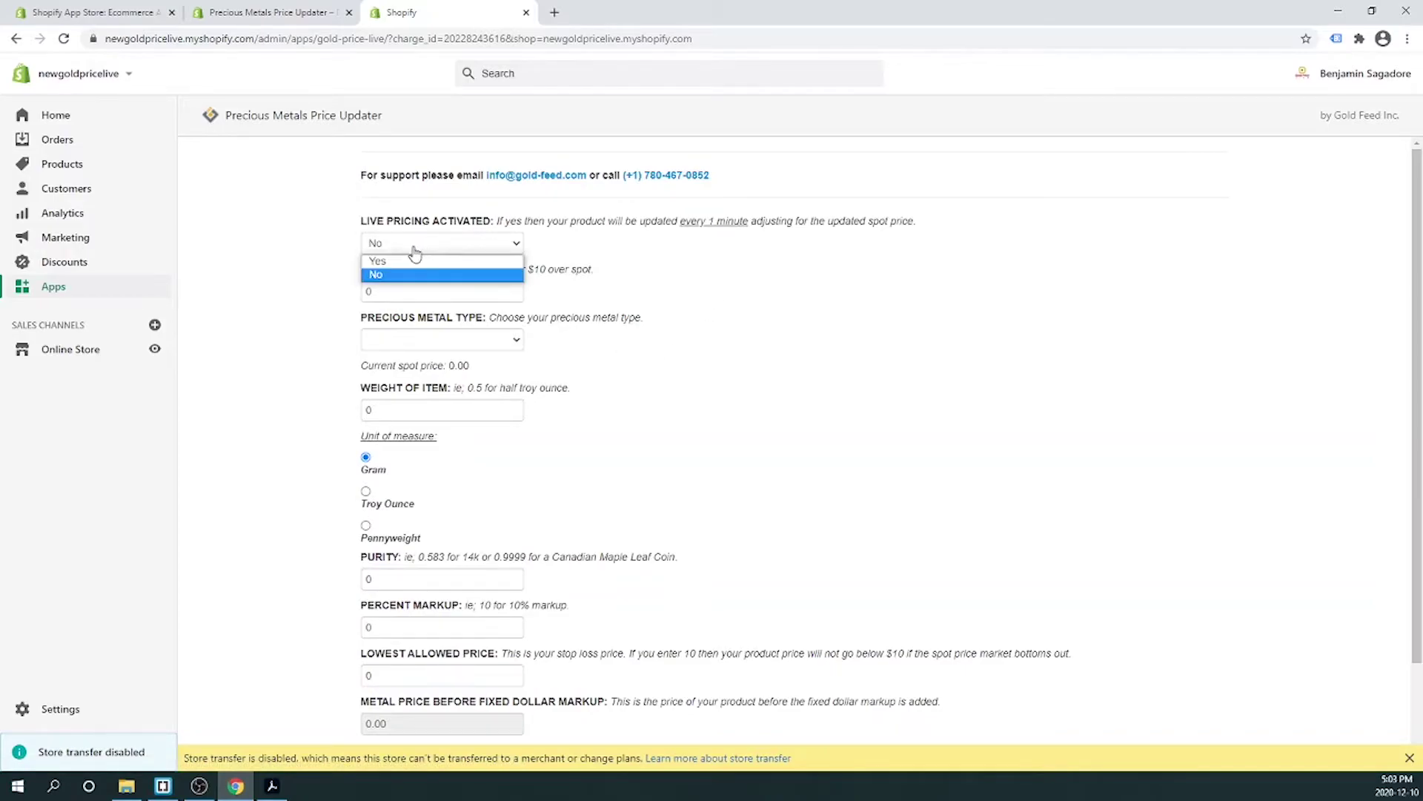
left_click(400, 260)
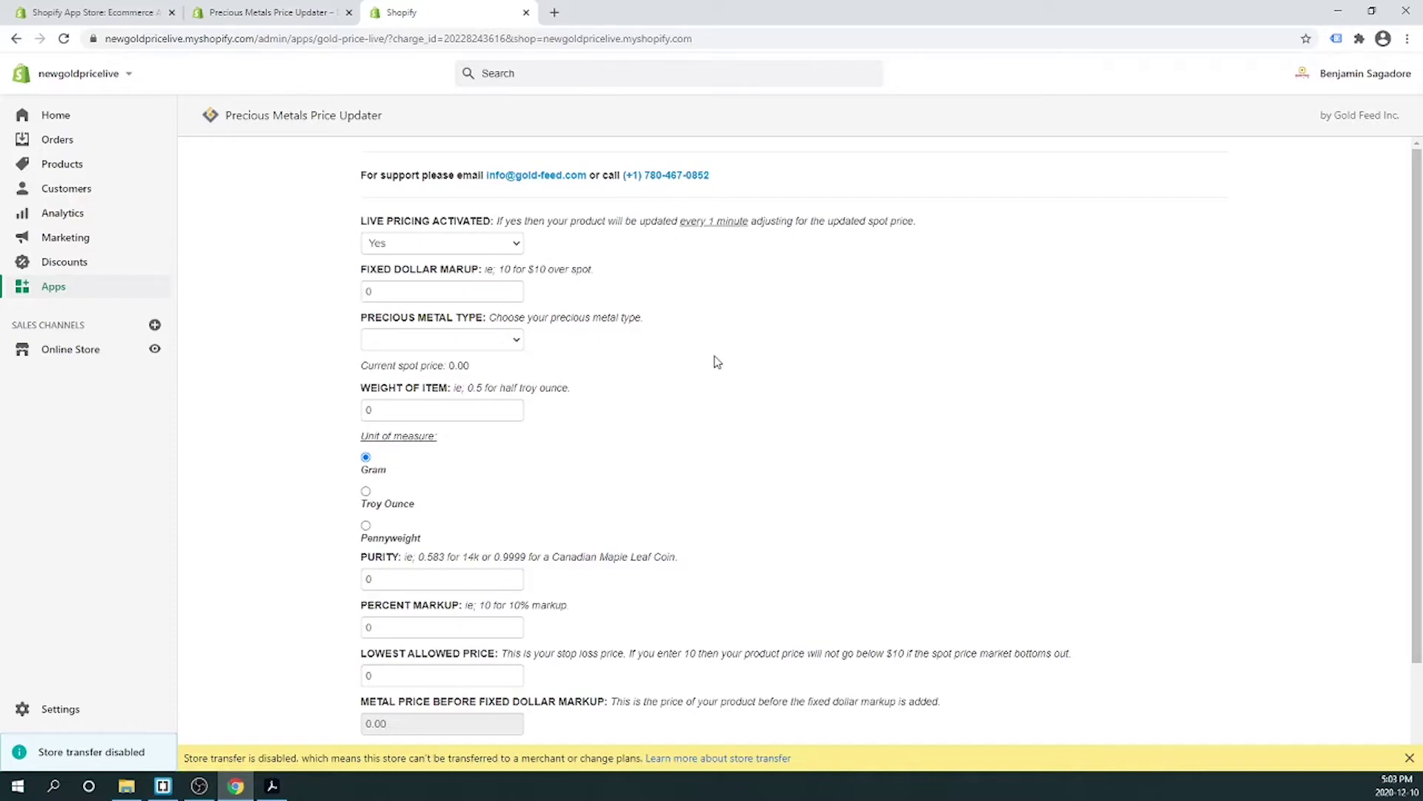
double_click(364, 294)
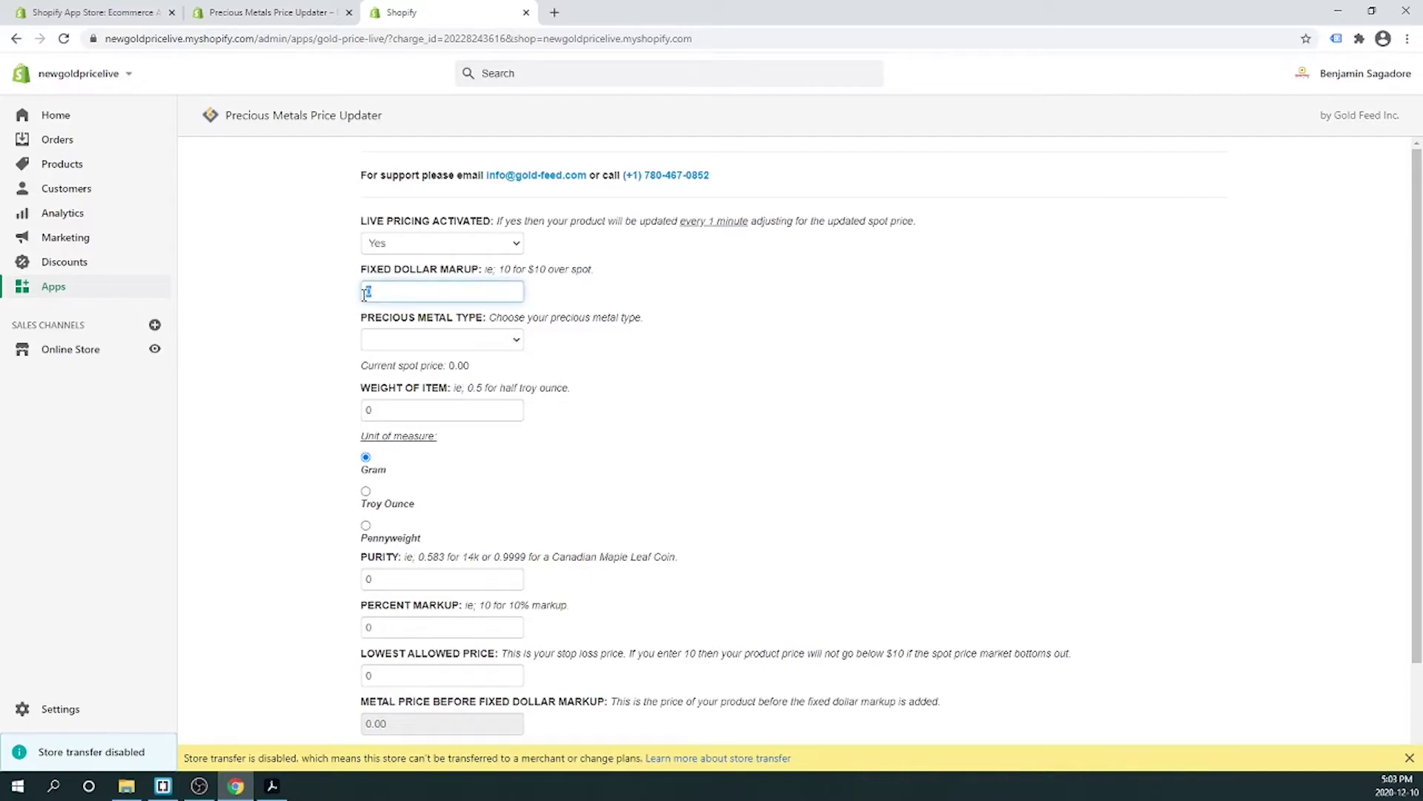
type("10")
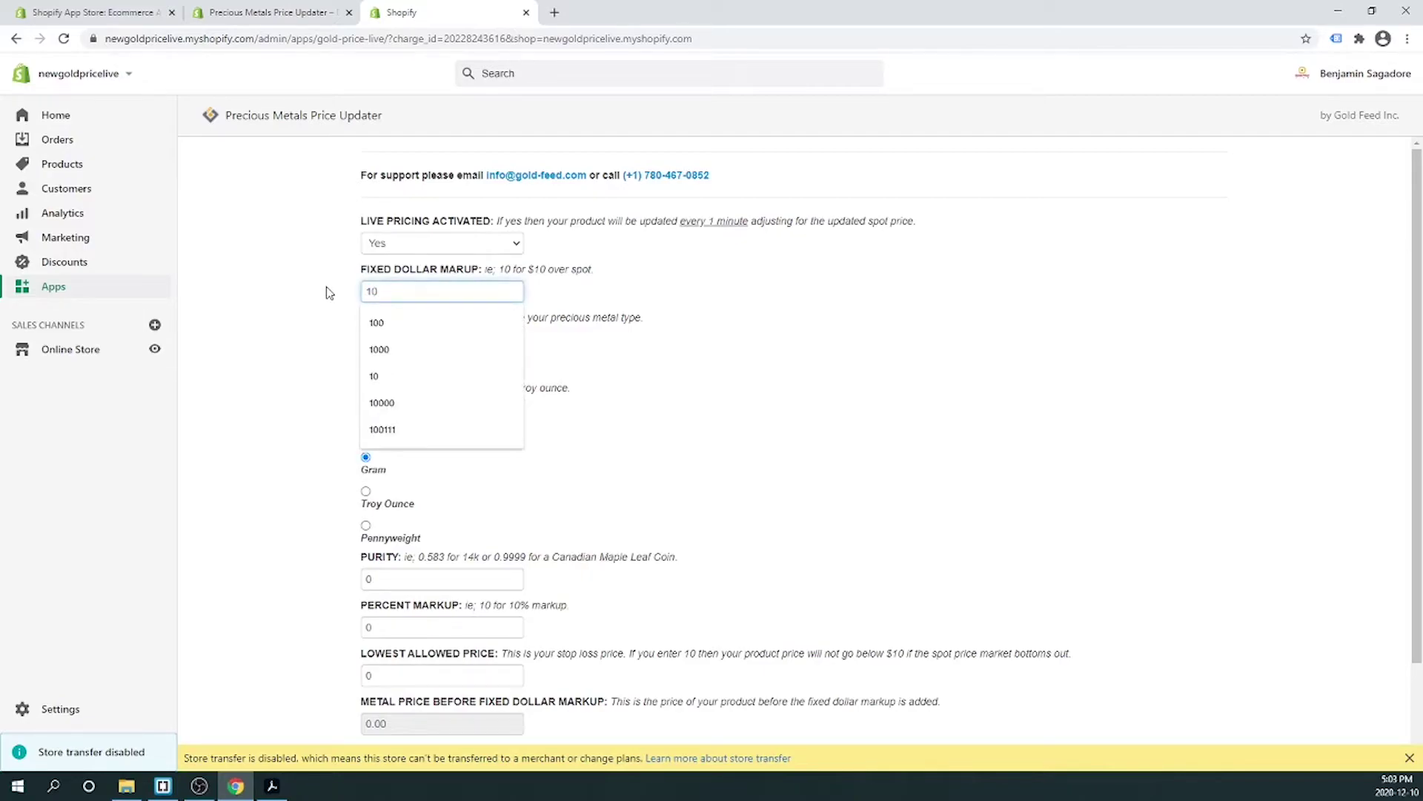
left_click(326, 293)
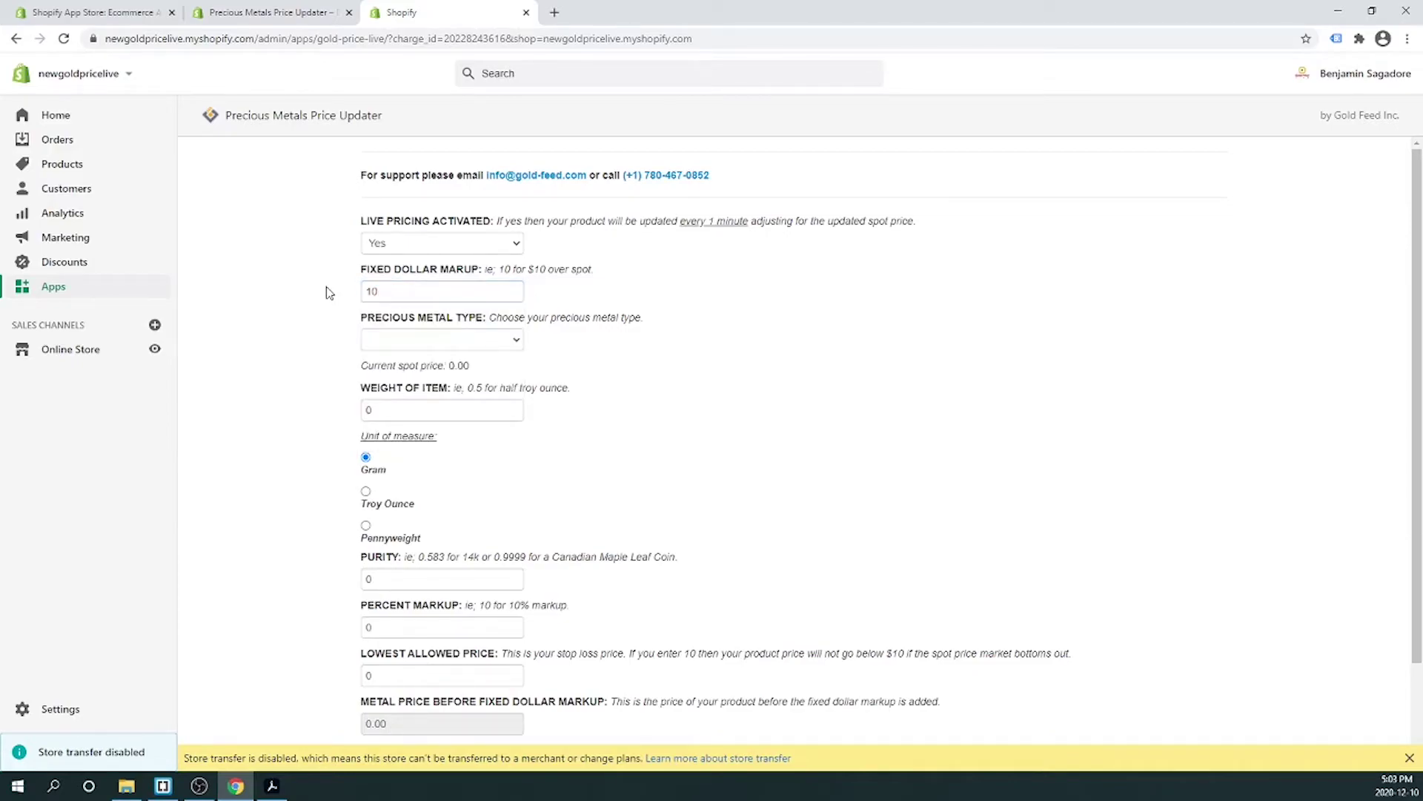
Step: Set the gold coin's metal to Gold, weight 1 troy ounce, purity 0.9999
left_click(443, 341)
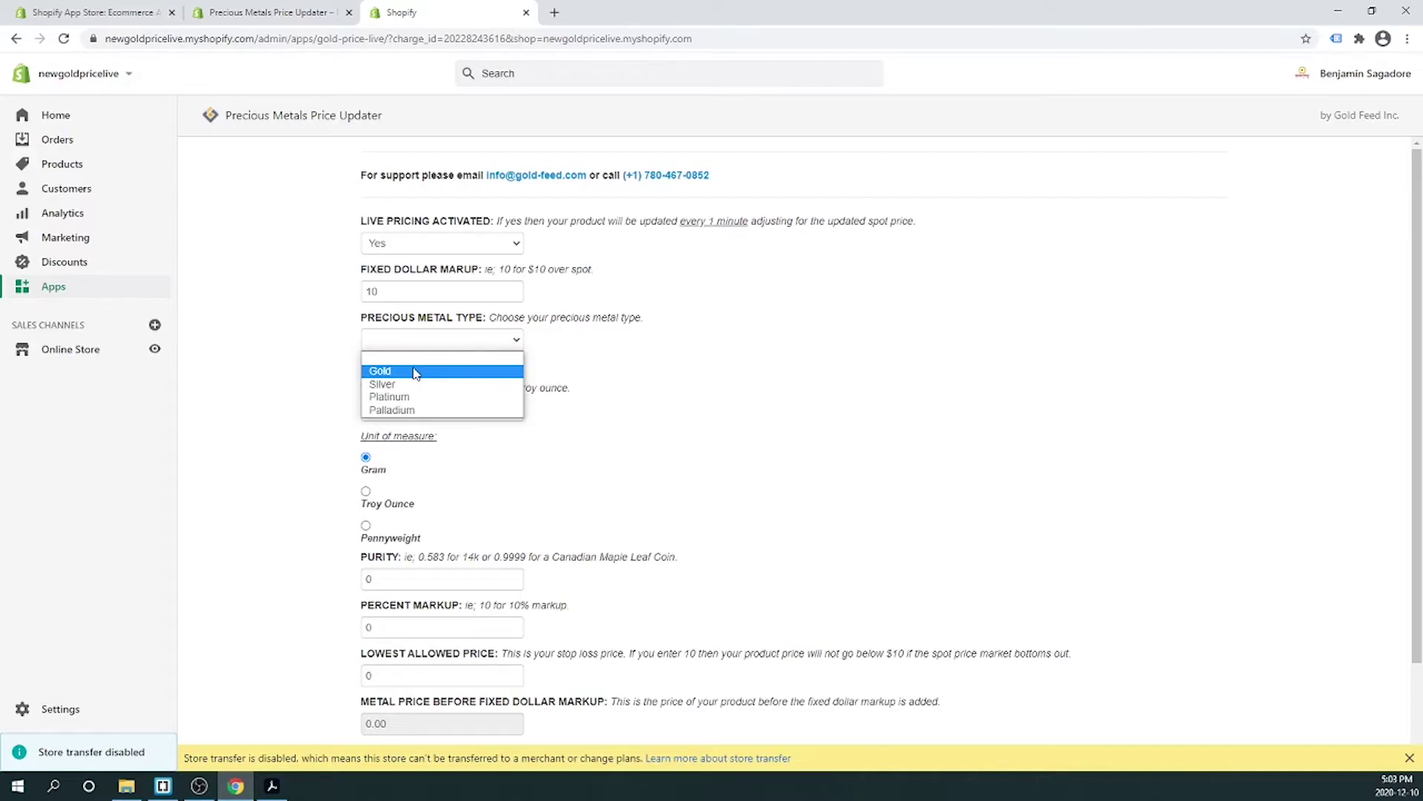
left_click(415, 371)
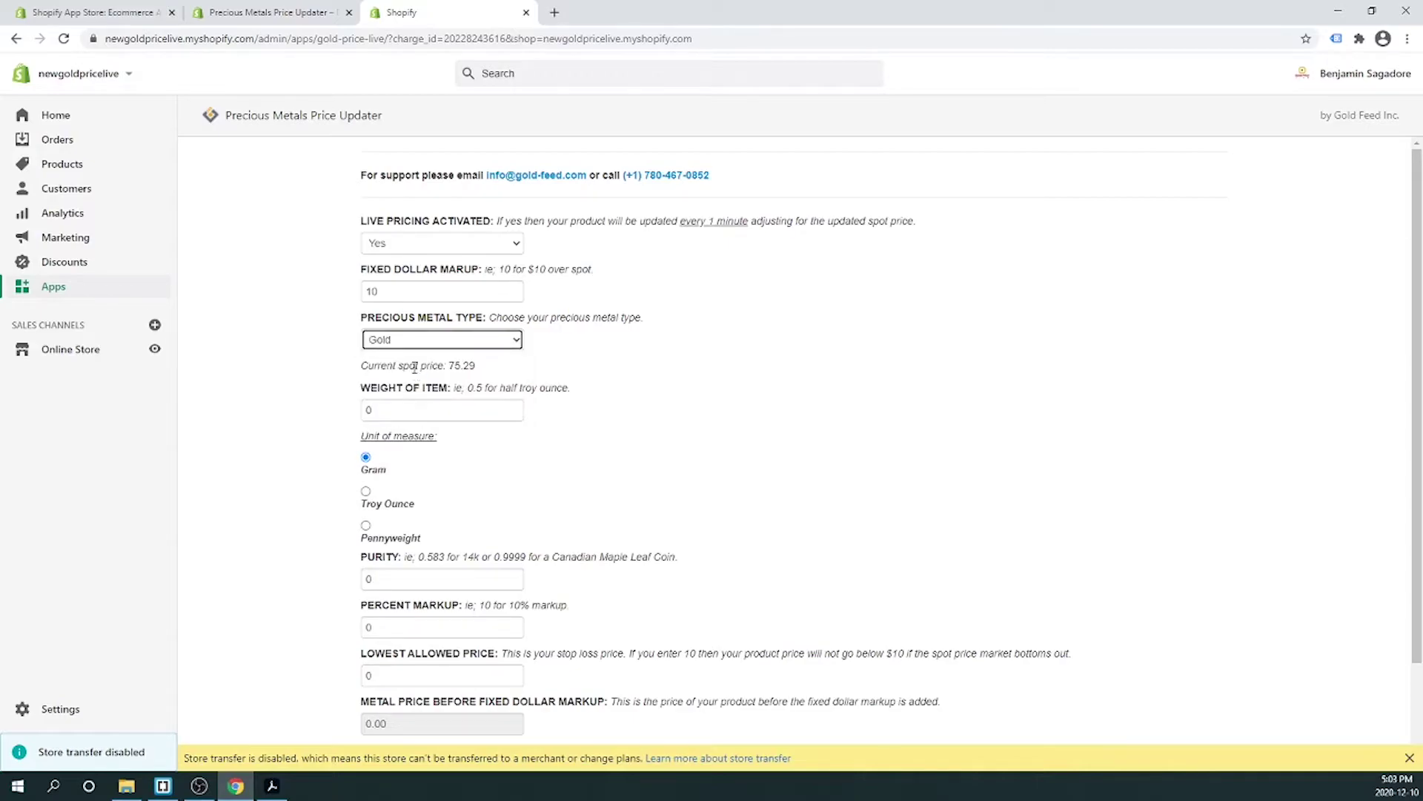
key("Tab")
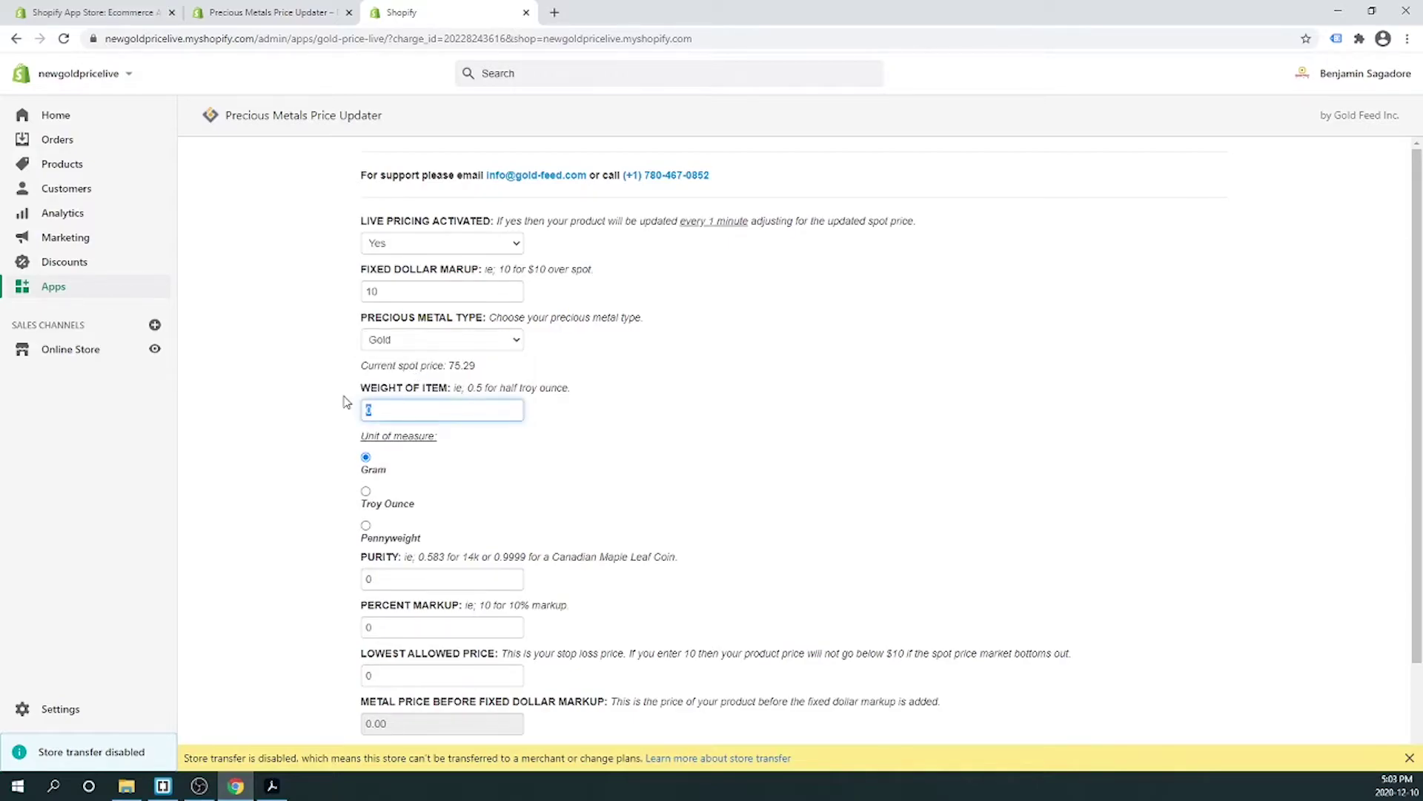
type("1")
left_click(321, 467)
left_click(365, 493)
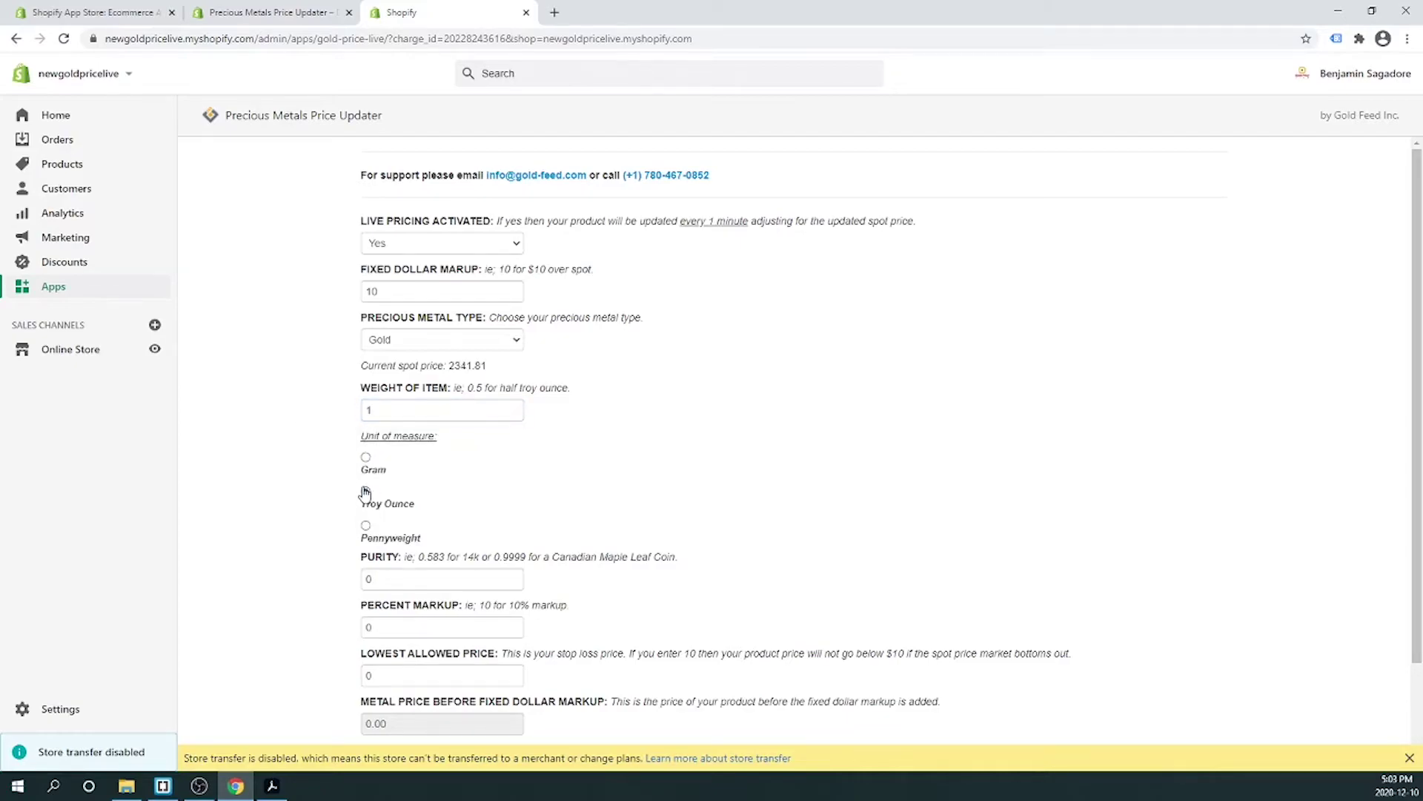
left_click(394, 580)
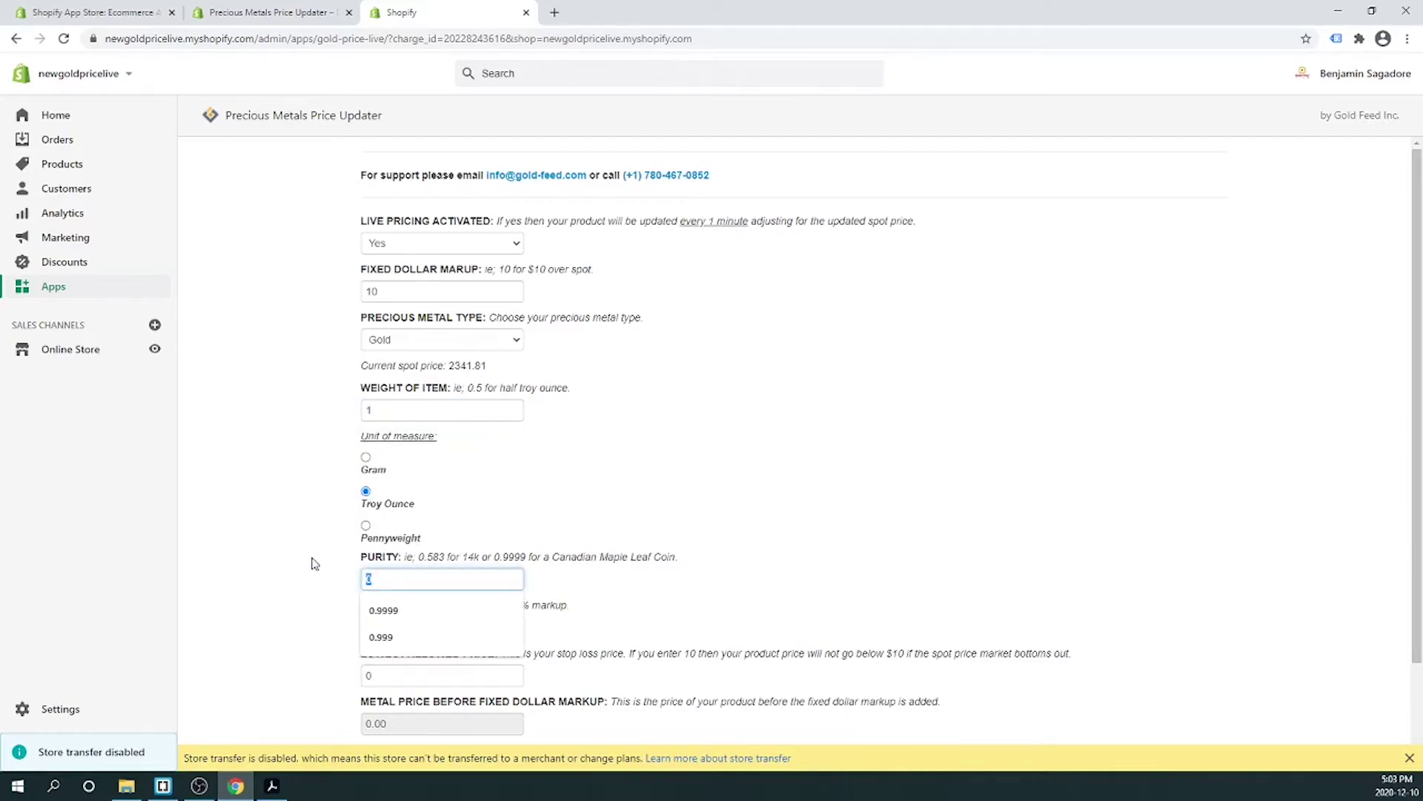
type("0.9999")
key("Tab")
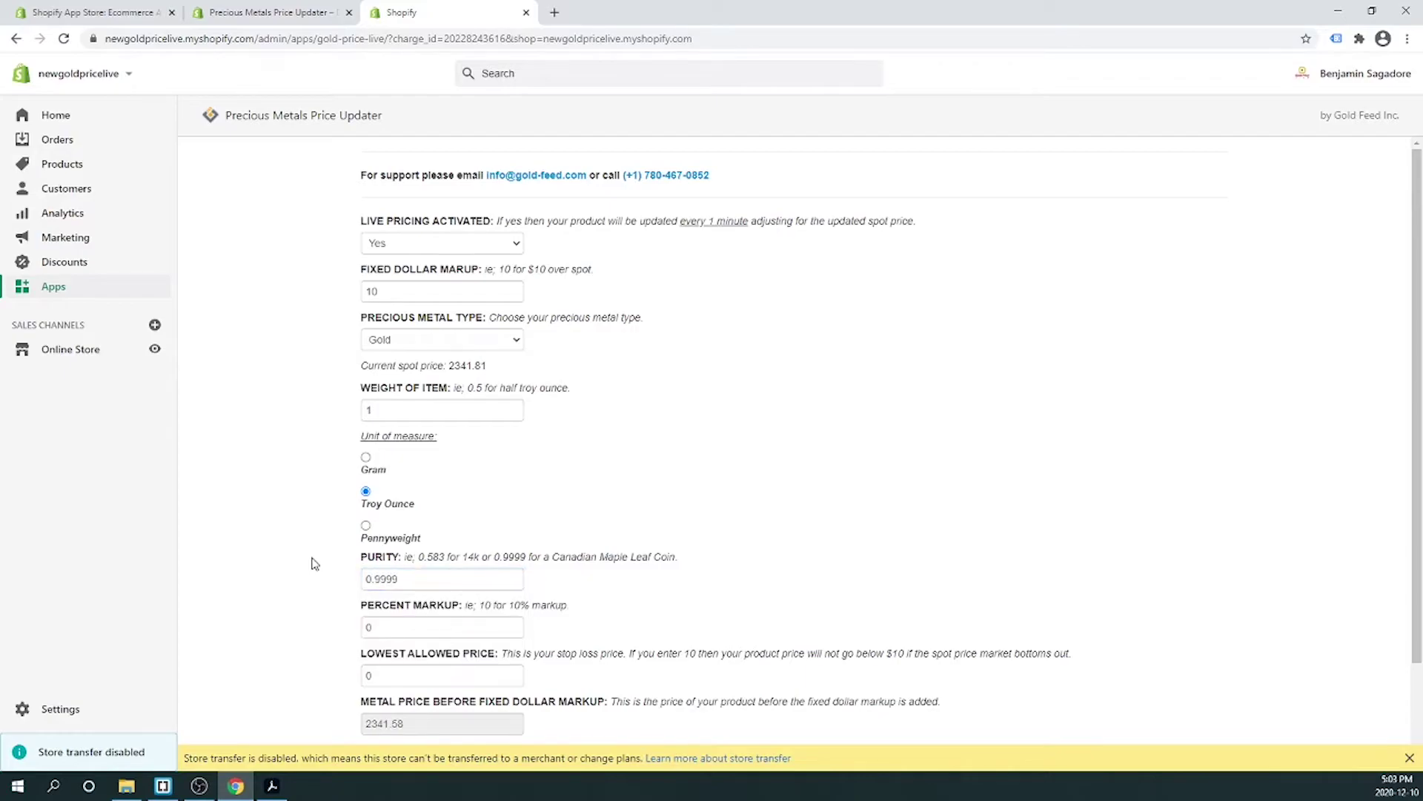
Step: Set a 10 percent markup and submit the gold coin's pricing settings
left_click(375, 629)
type("1")
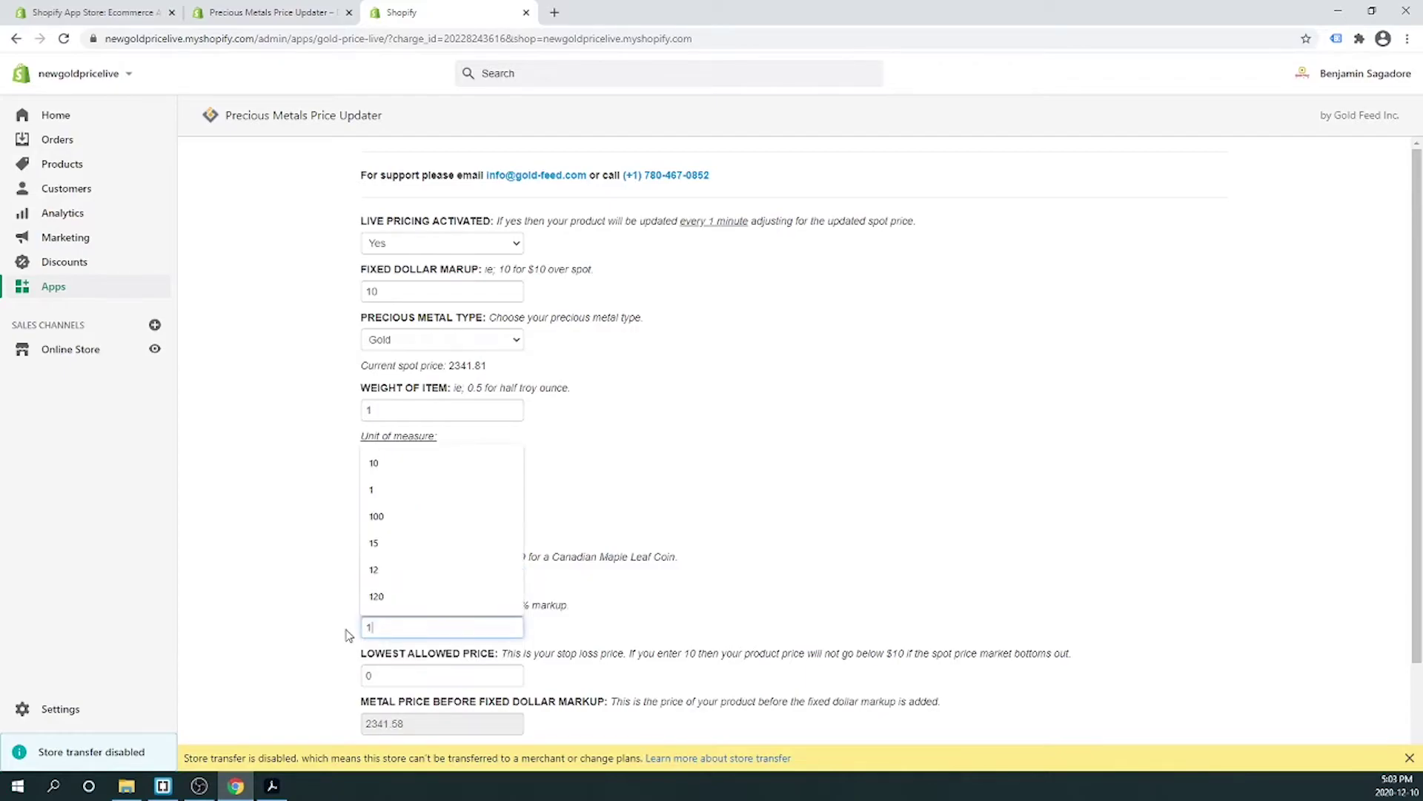
type("0")
left_click(284, 579)
scroll(291, 534, "down", 2)
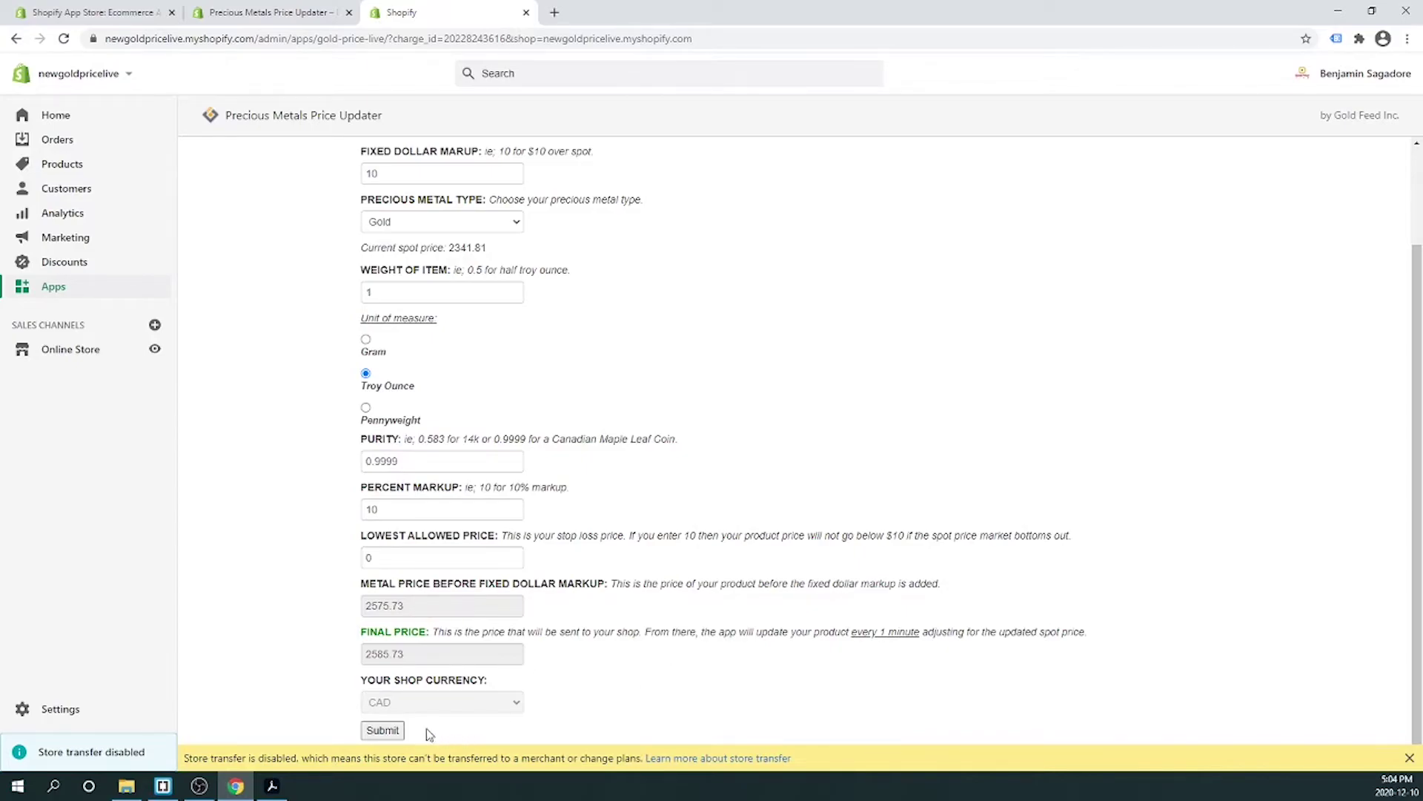
left_click(386, 730)
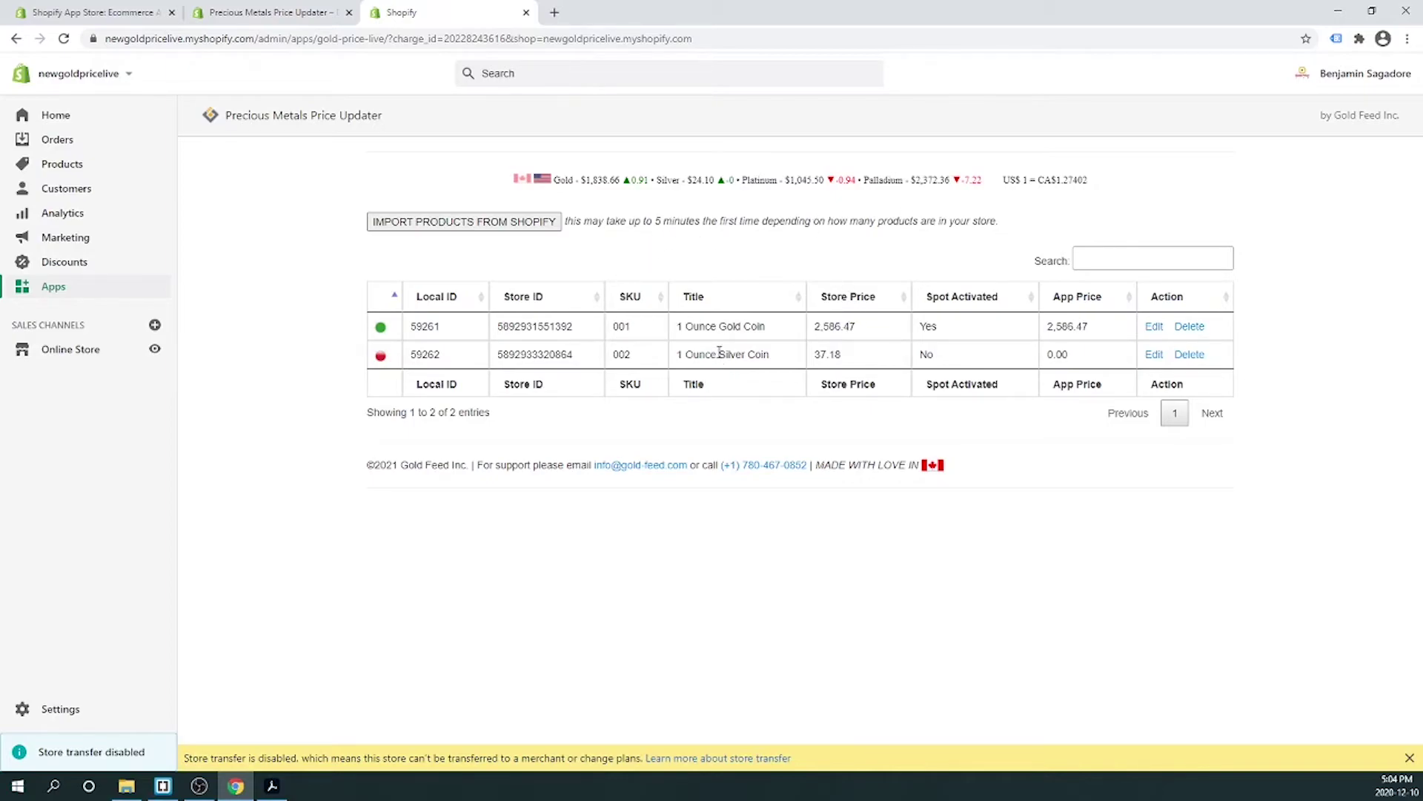
left_click(1154, 354)
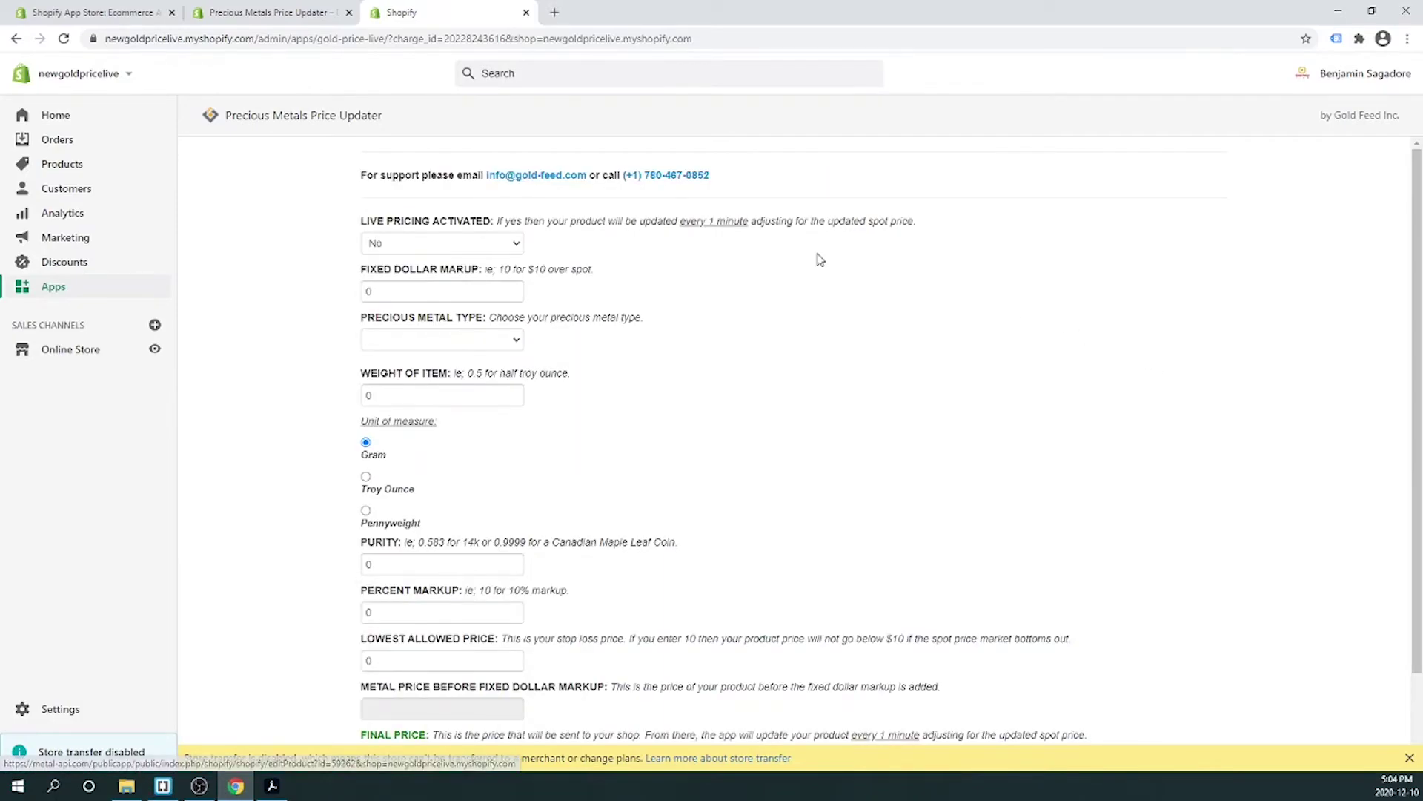
Step: Turn on live pricing for the silver coin with fixed dollar markup 5 and metal Silver
left_click(459, 246)
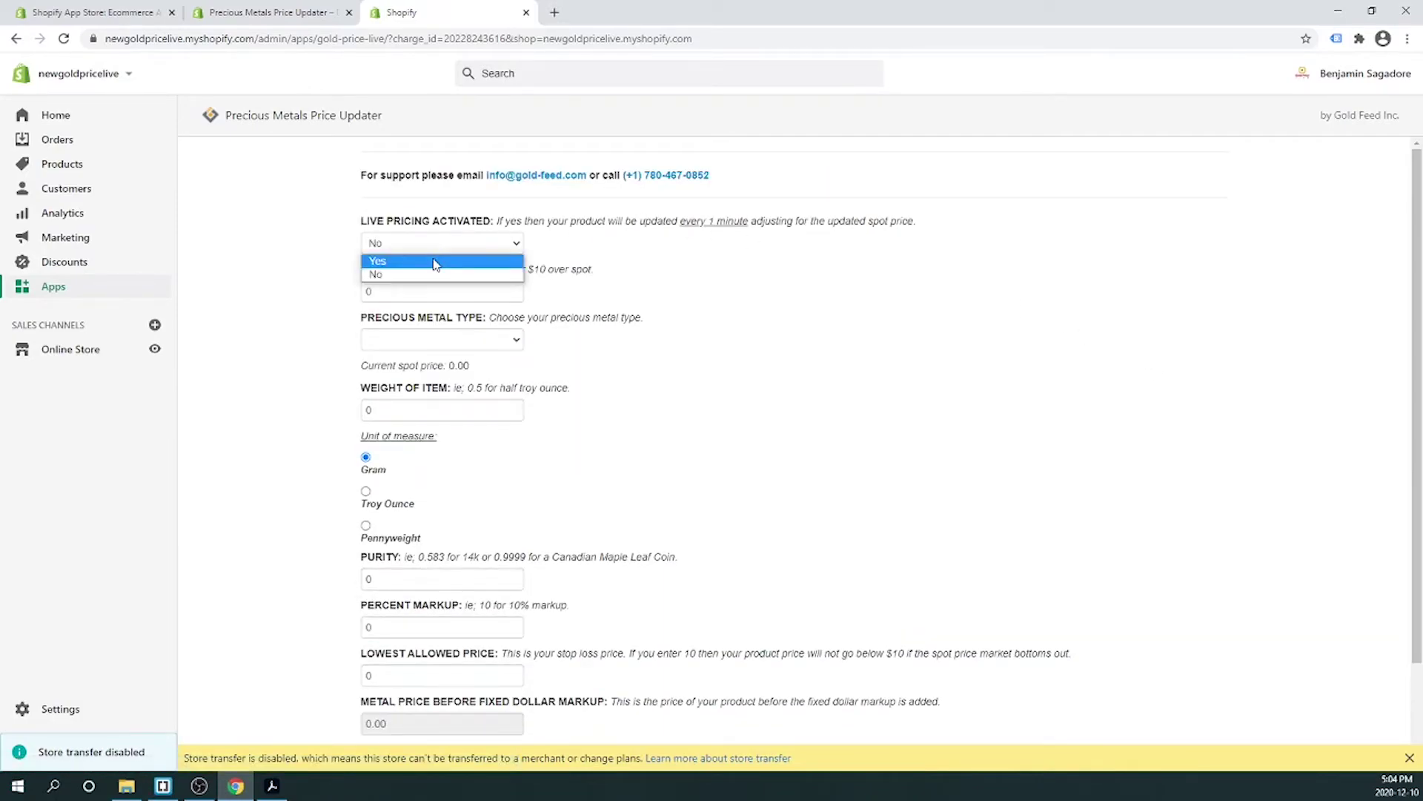
left_click(435, 265)
left_click(393, 292)
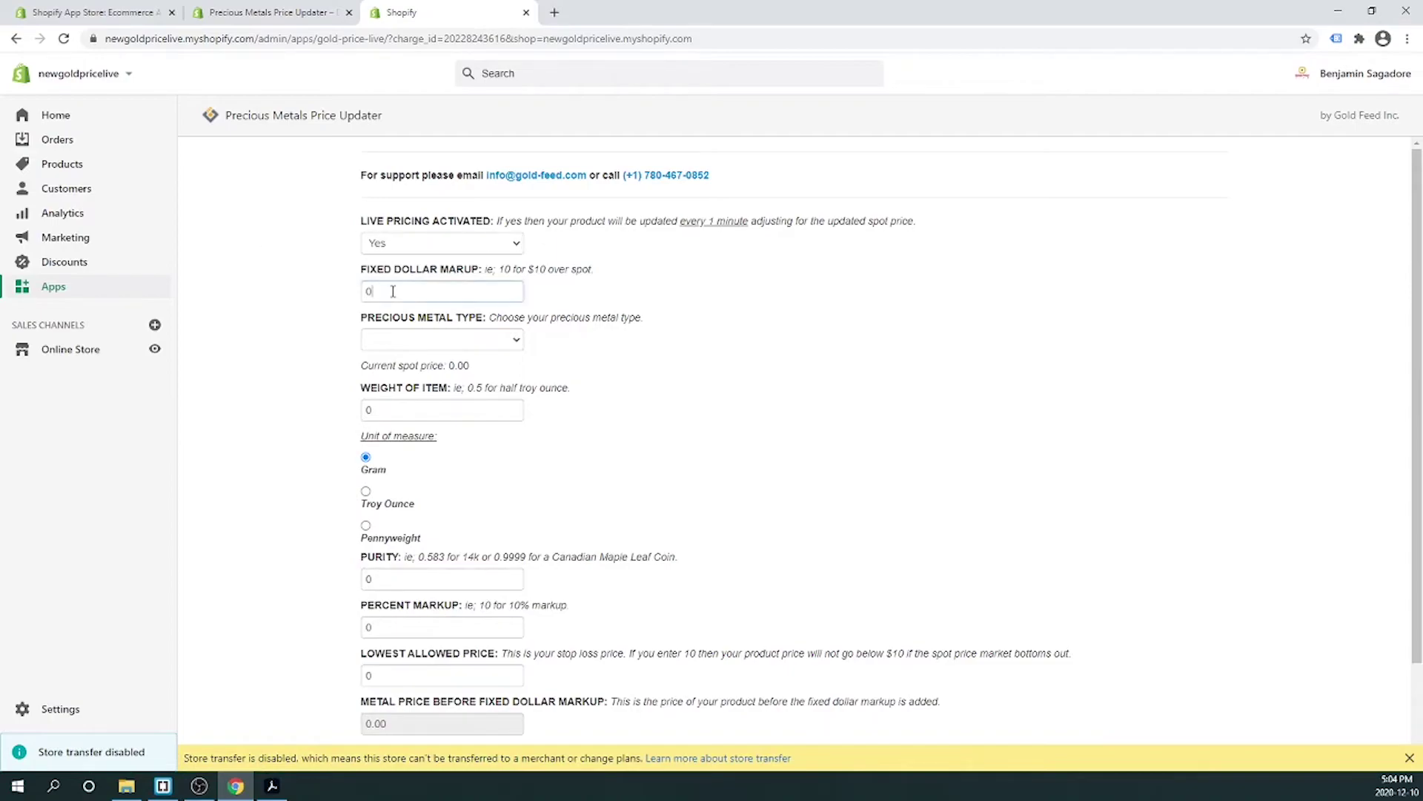
left_click_drag(393, 291, 329, 293)
type("5")
left_click(384, 342)
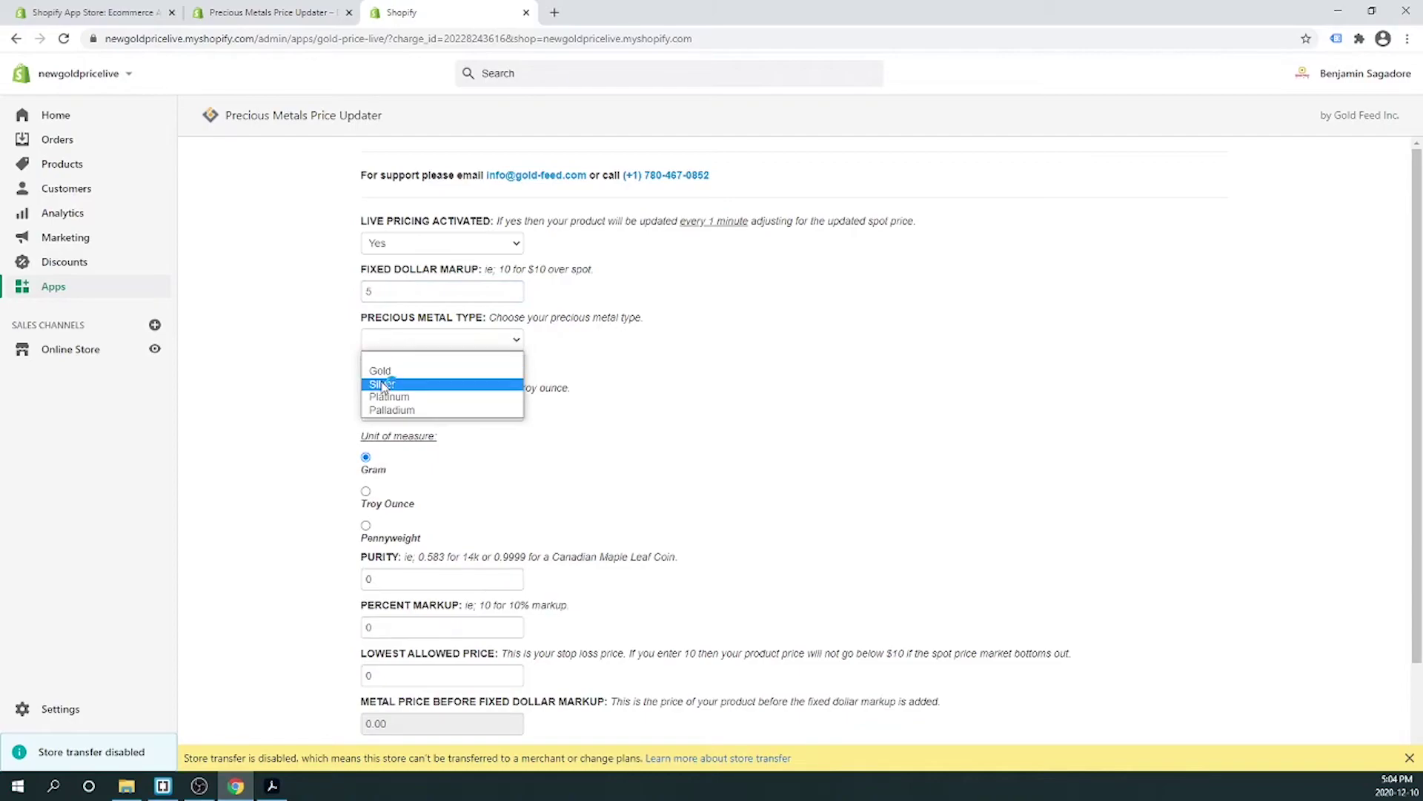
left_click(373, 383)
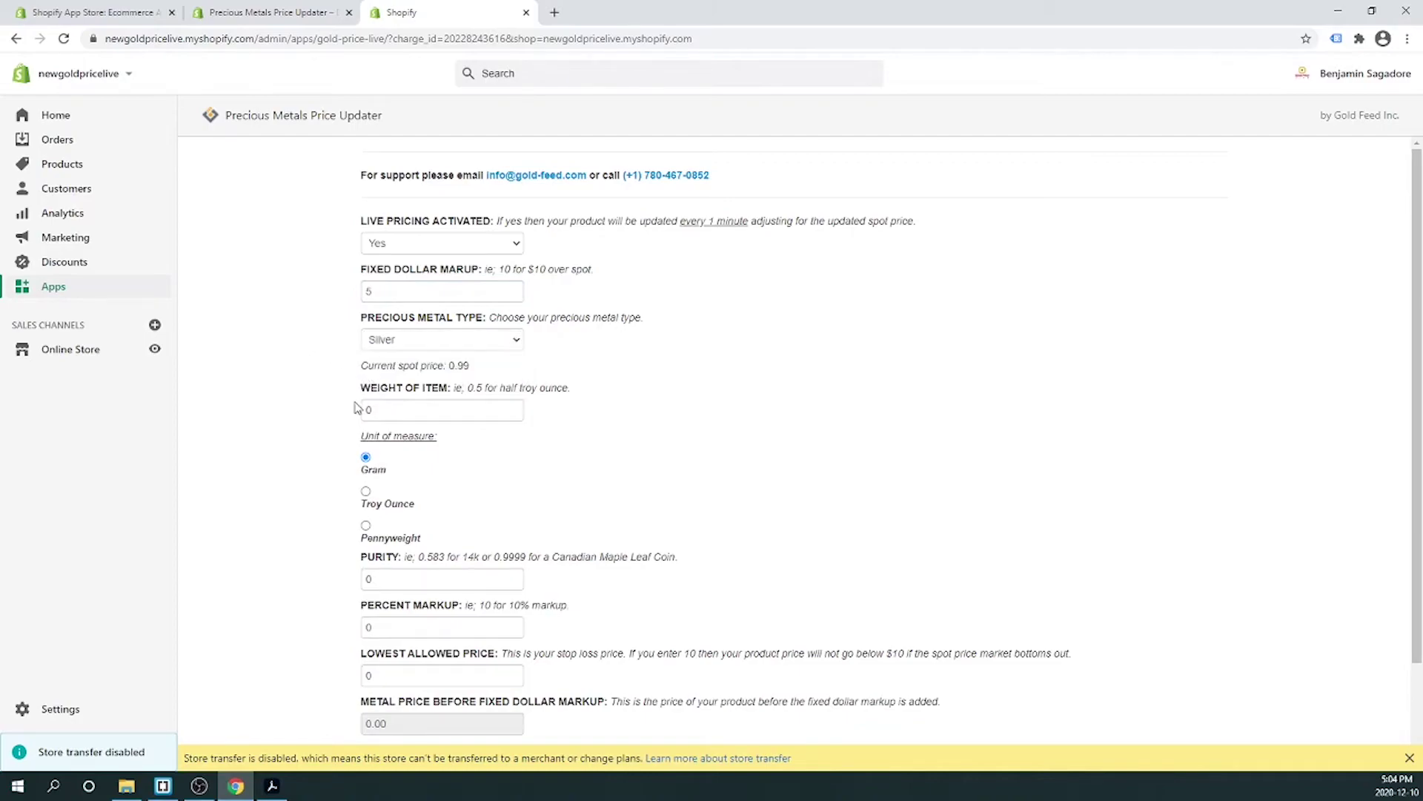
Step: Set weight 1 Troy Ounce, purity 0.9999, 15 percent markup, and submit the silver coin's settings
left_click_drag(364, 410, 321, 416)
type("1")
left_click(366, 495)
left_click_drag(371, 579, 312, 569)
type("0.9999")
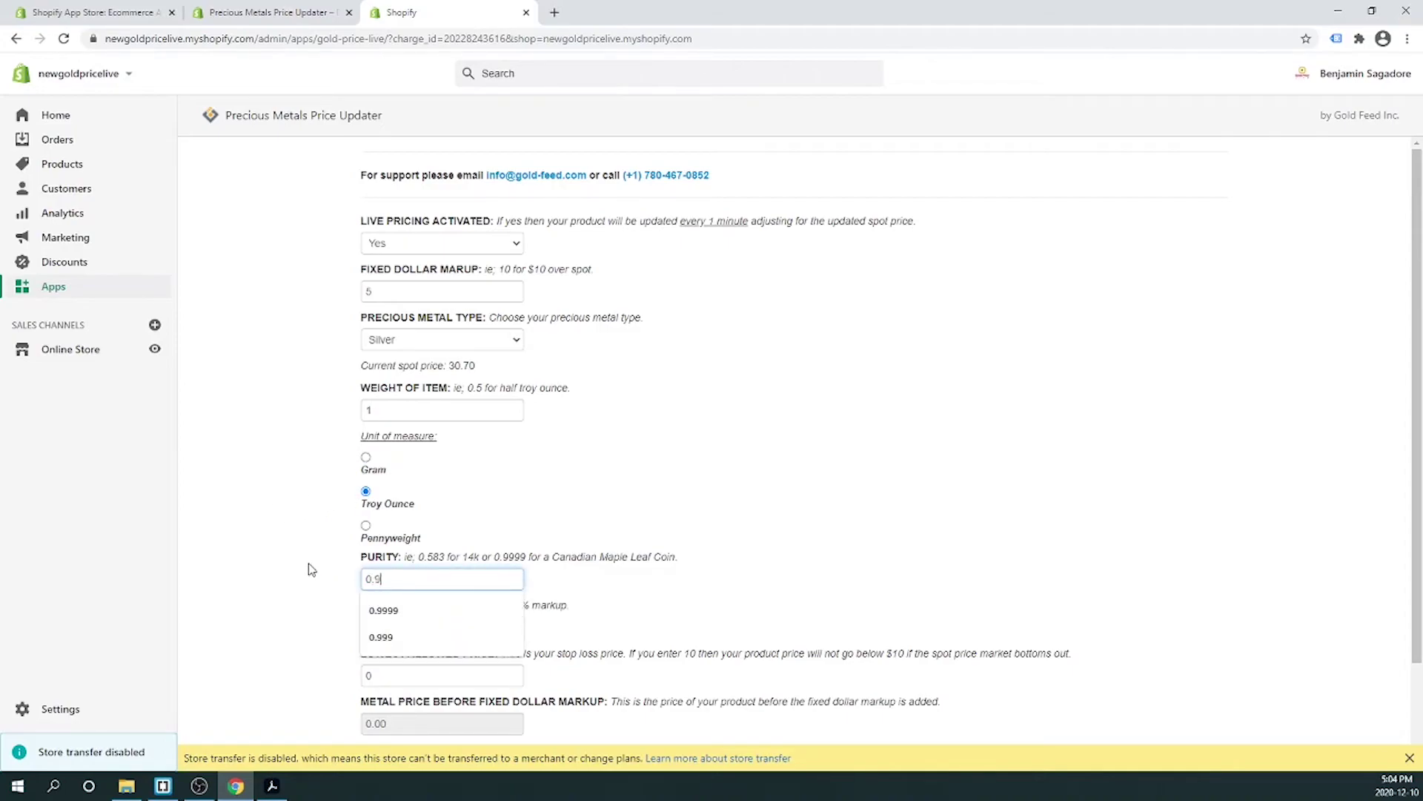
left_click(309, 546)
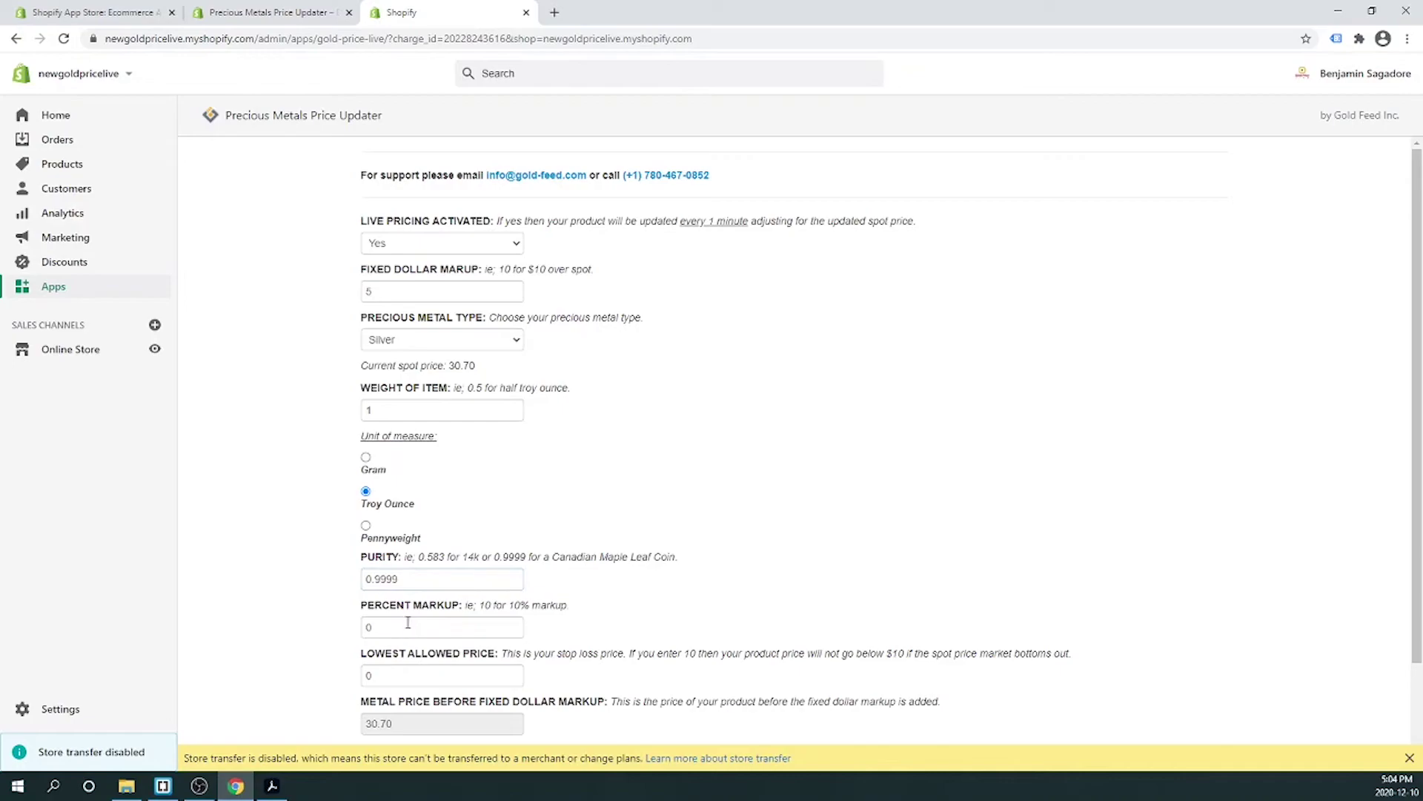
key("Tab")
type("15")
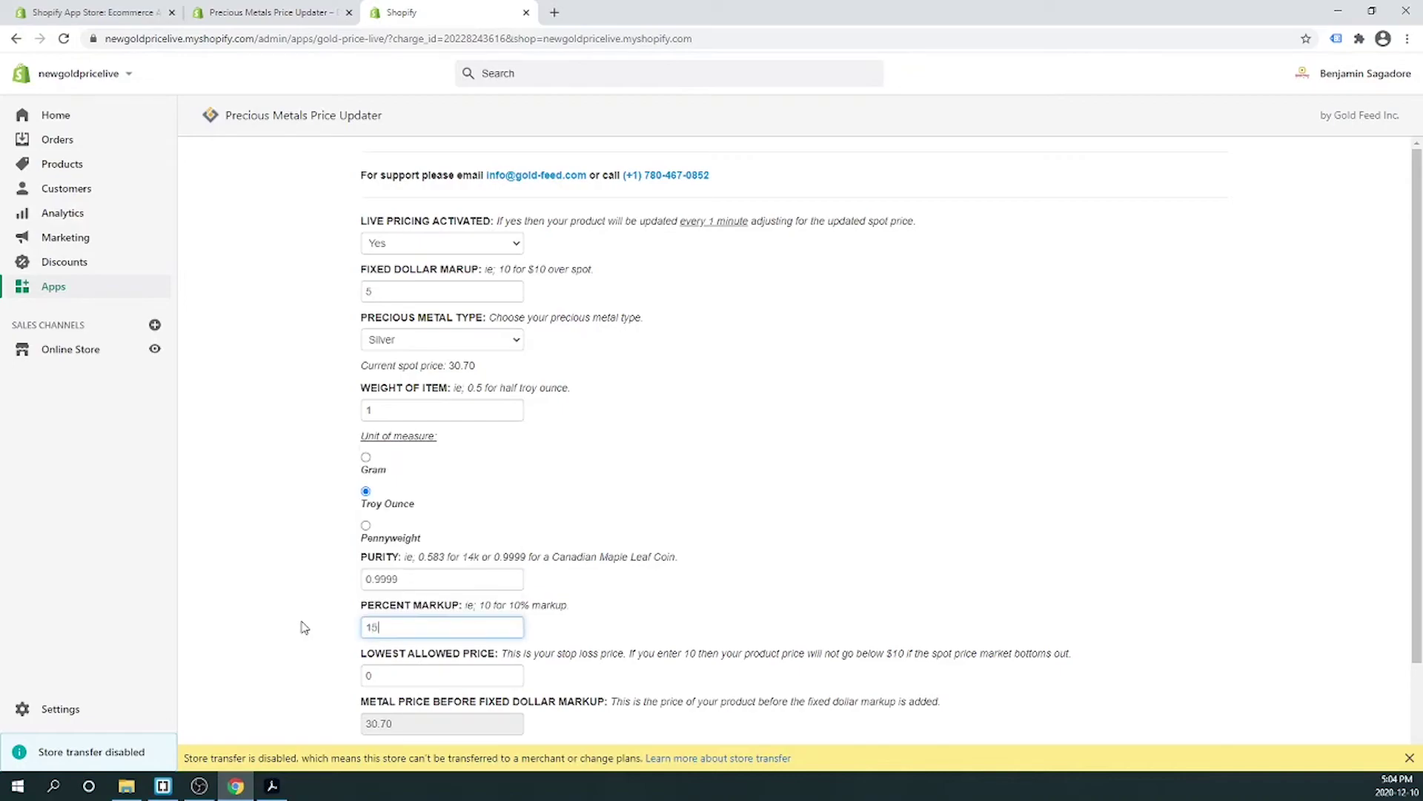
left_click(280, 586)
scroll(279, 582, "down", 1)
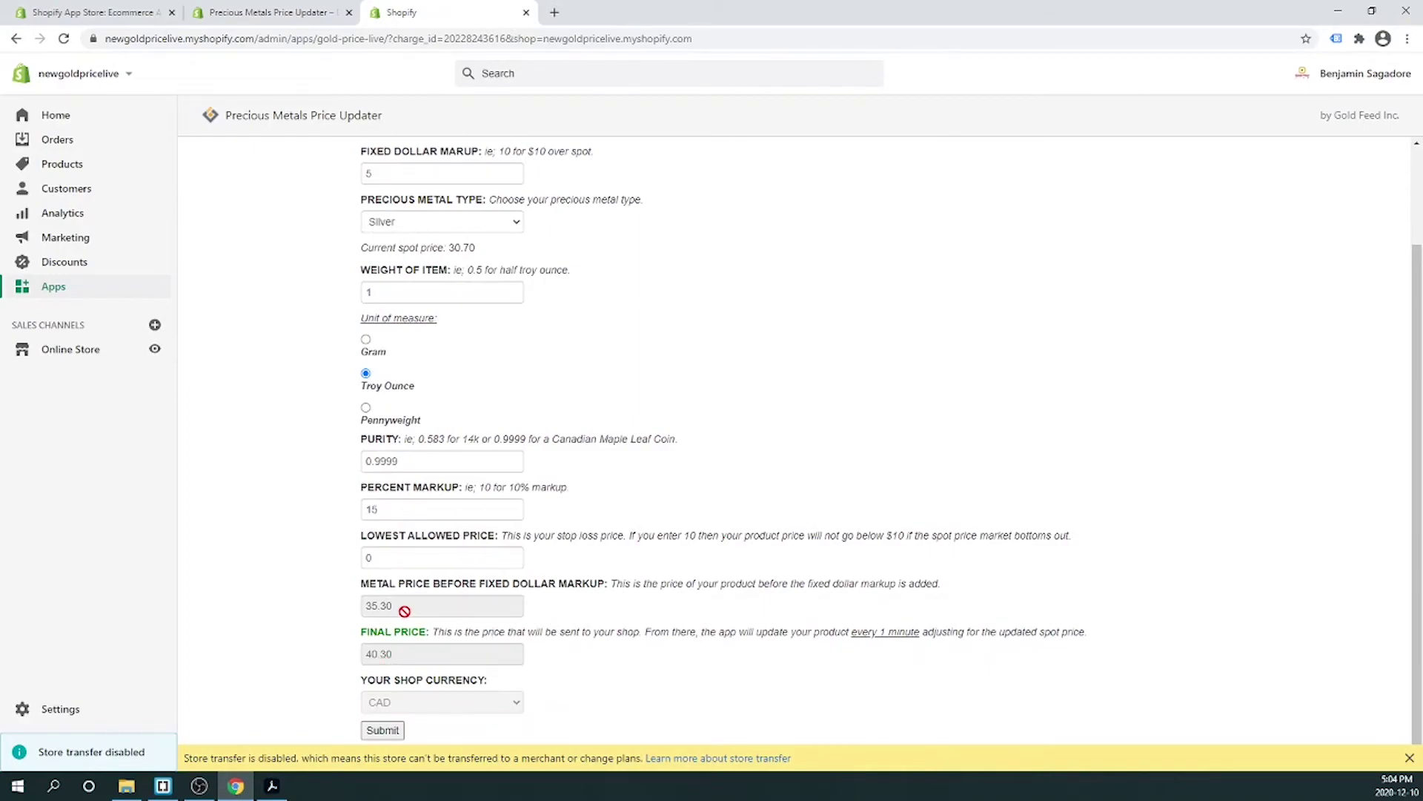
left_click(384, 730)
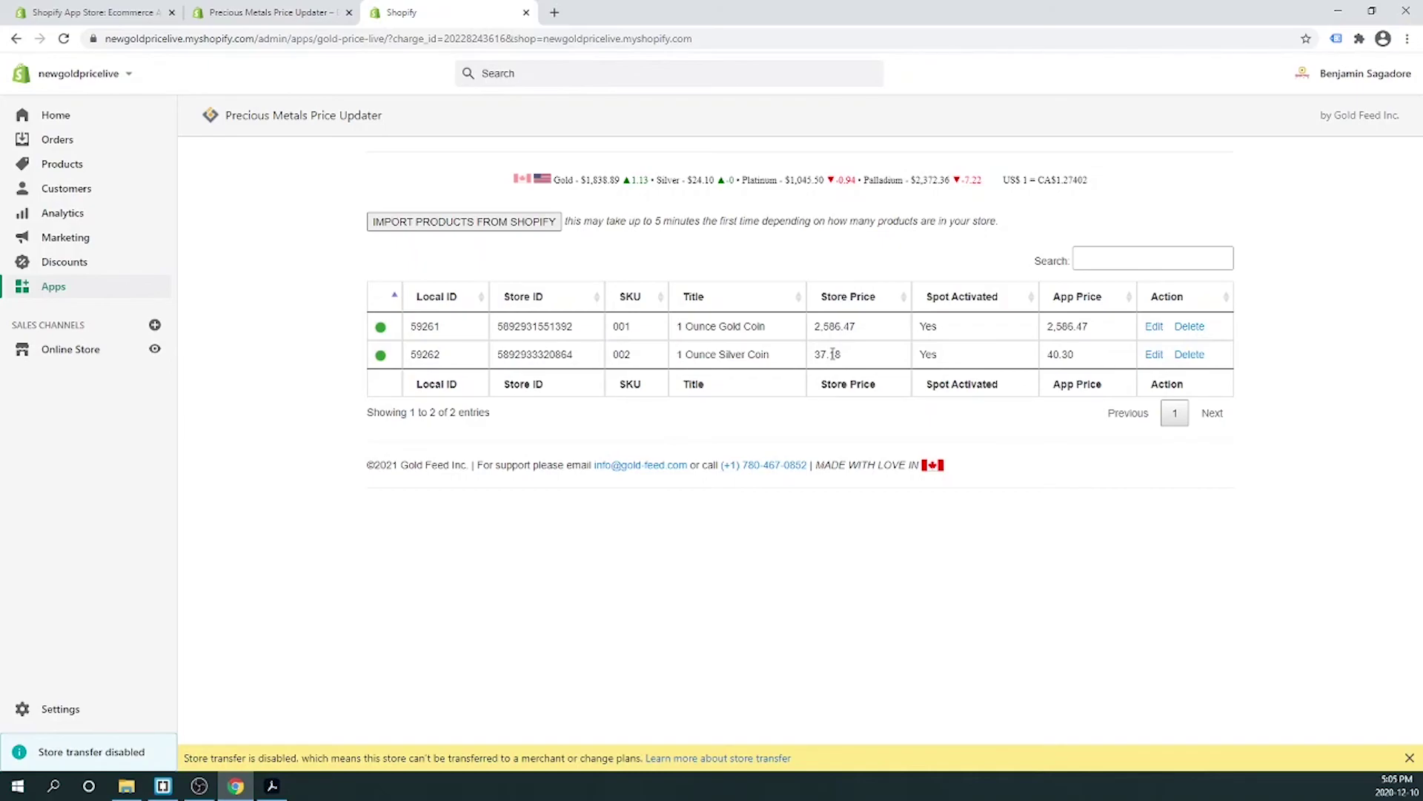
Step: Refresh the prices, go to installed apps, and start deleting Precious Metals Price Updater without a reason
left_click(64, 40)
left_click(60, 295)
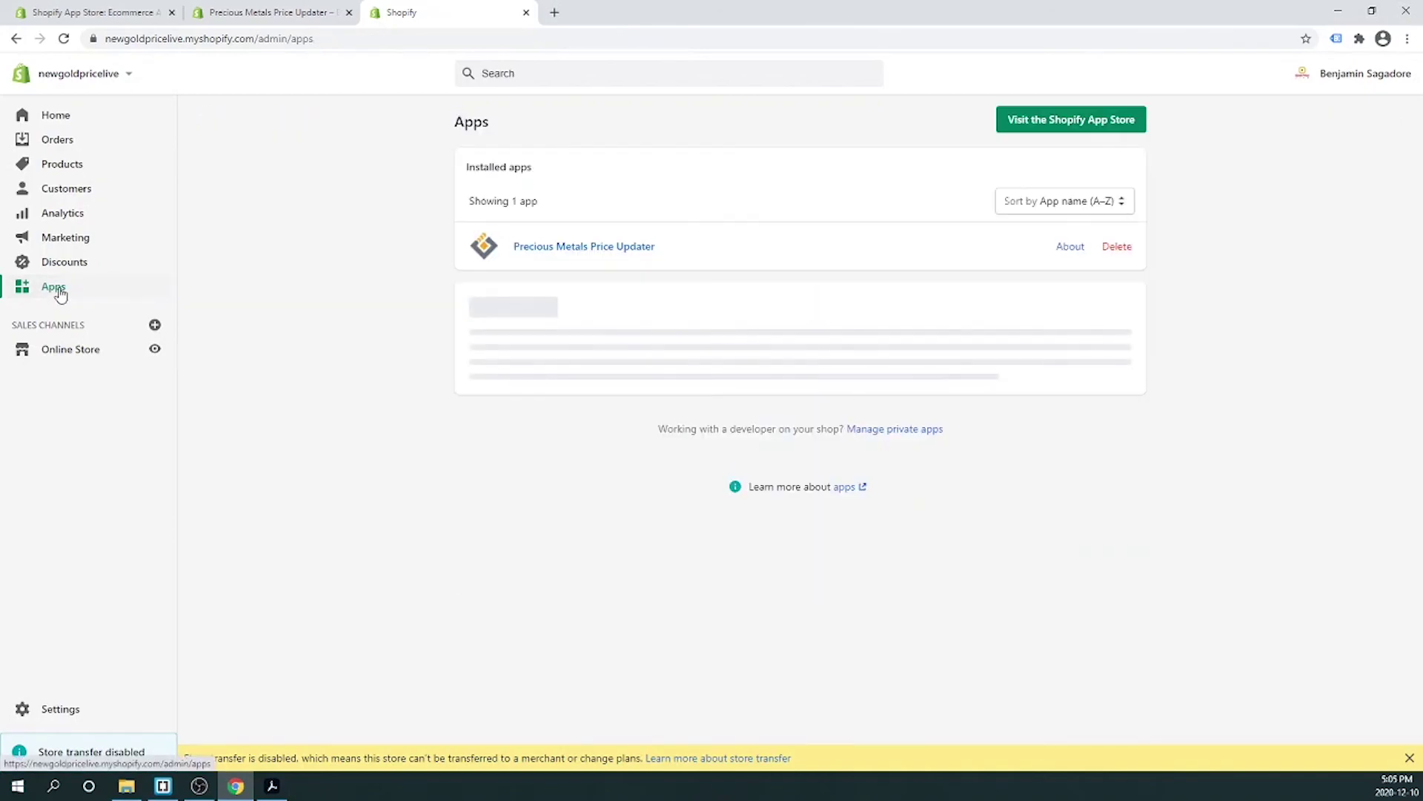
left_click(1112, 247)
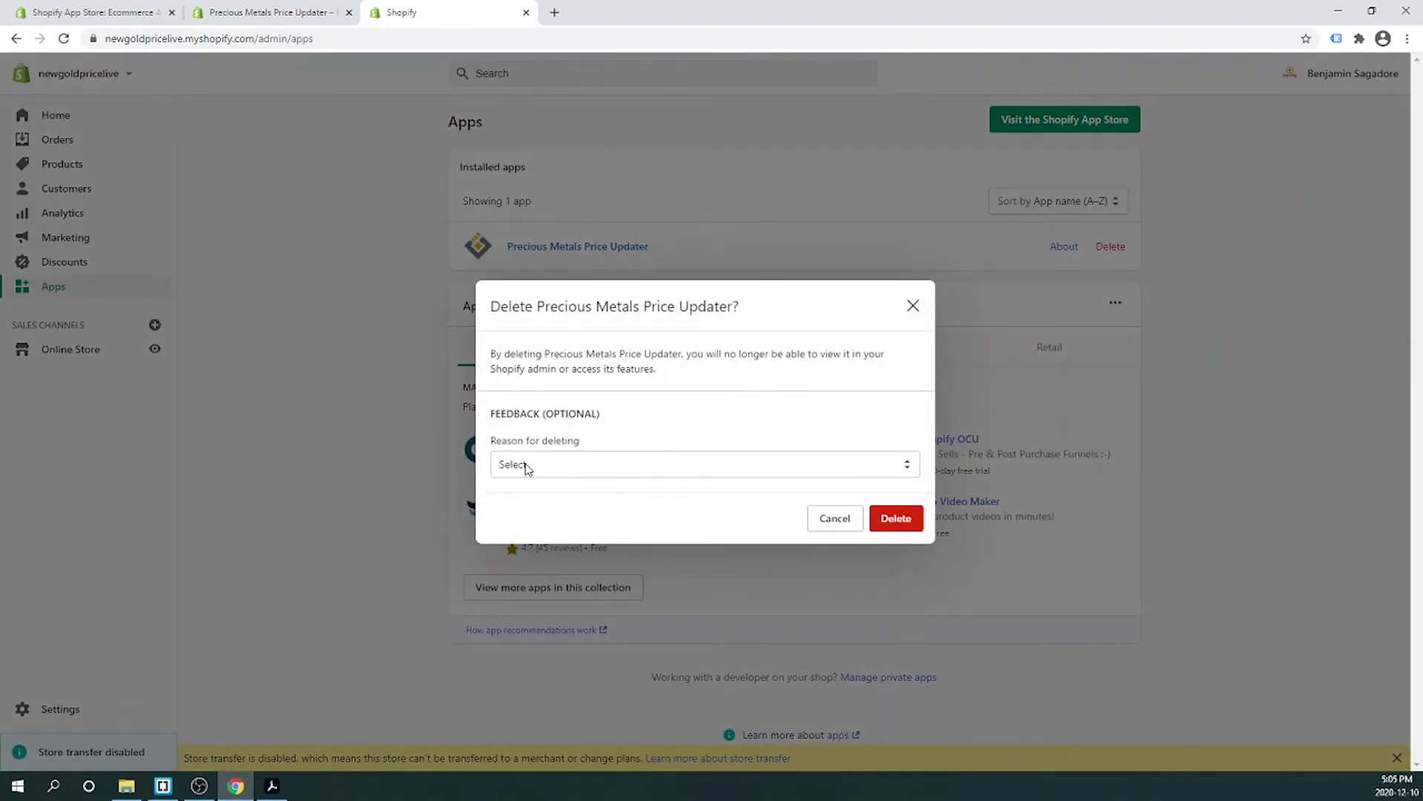
left_click(527, 466)
left_click(527, 465)
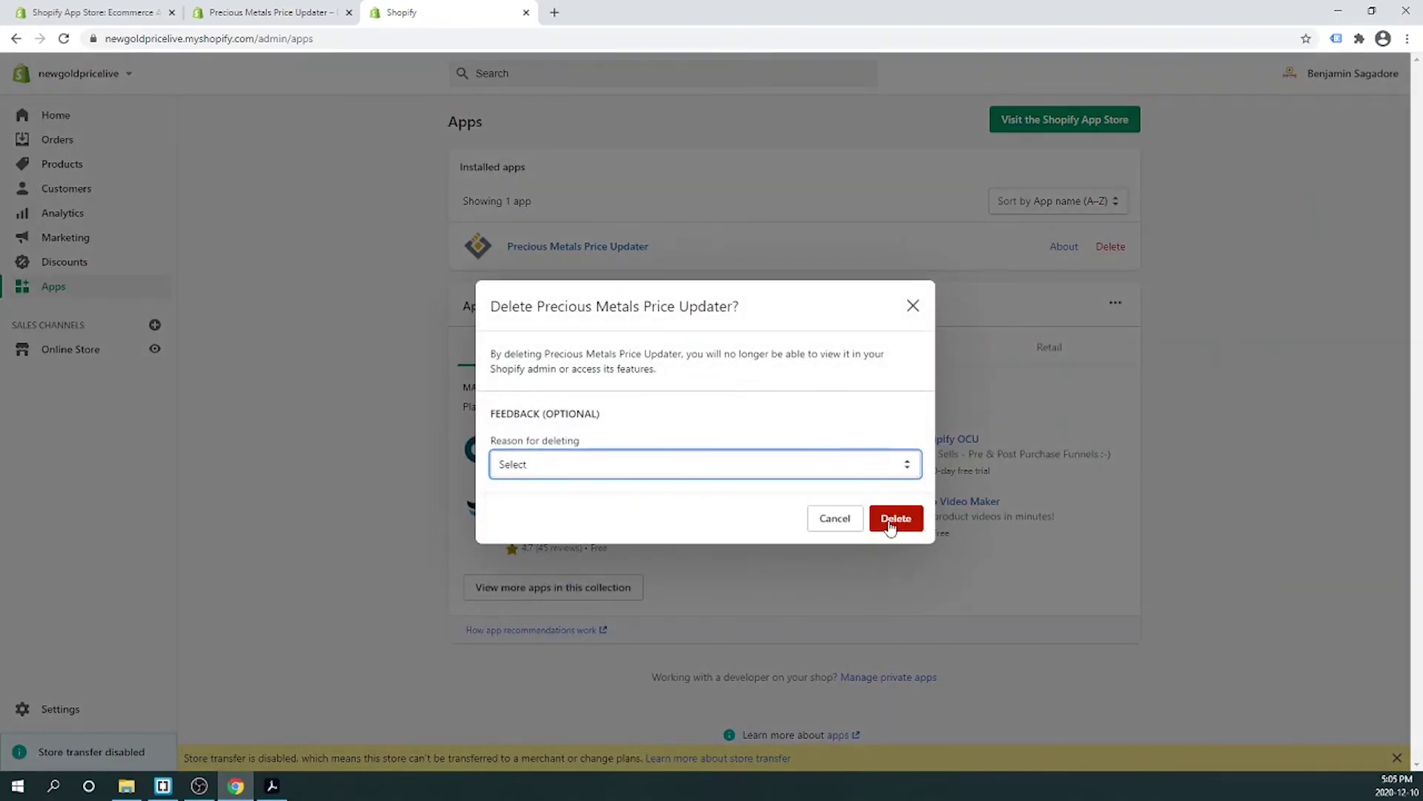